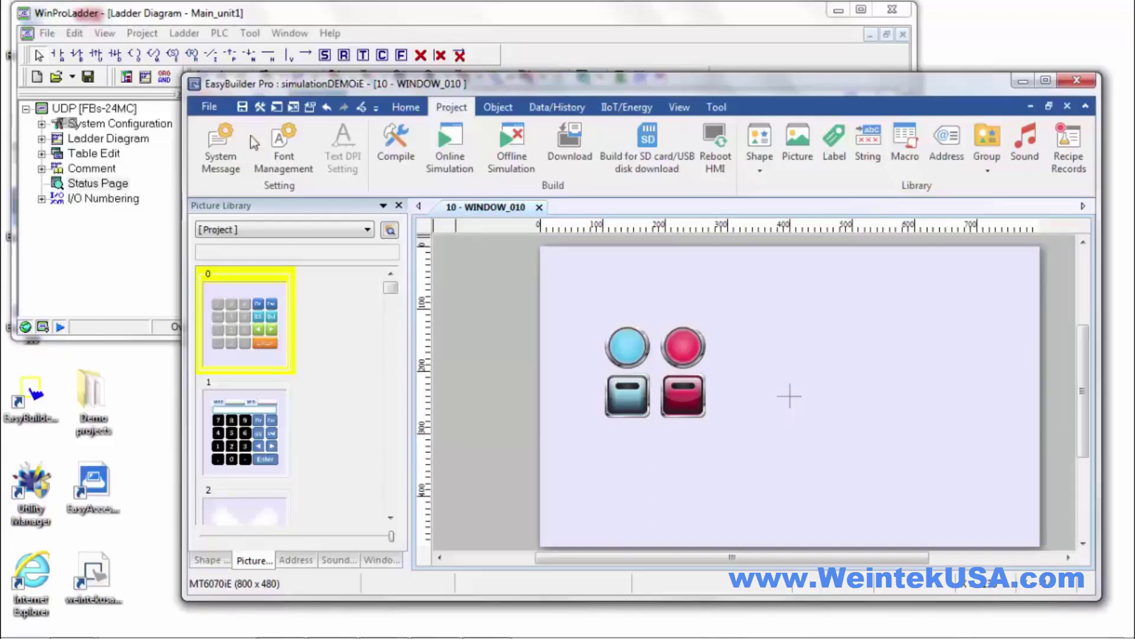
- Open Local PLC 4's settings to check its FATEK Ethernet IP 192.168.10.3 and port 500
click(410, 109)
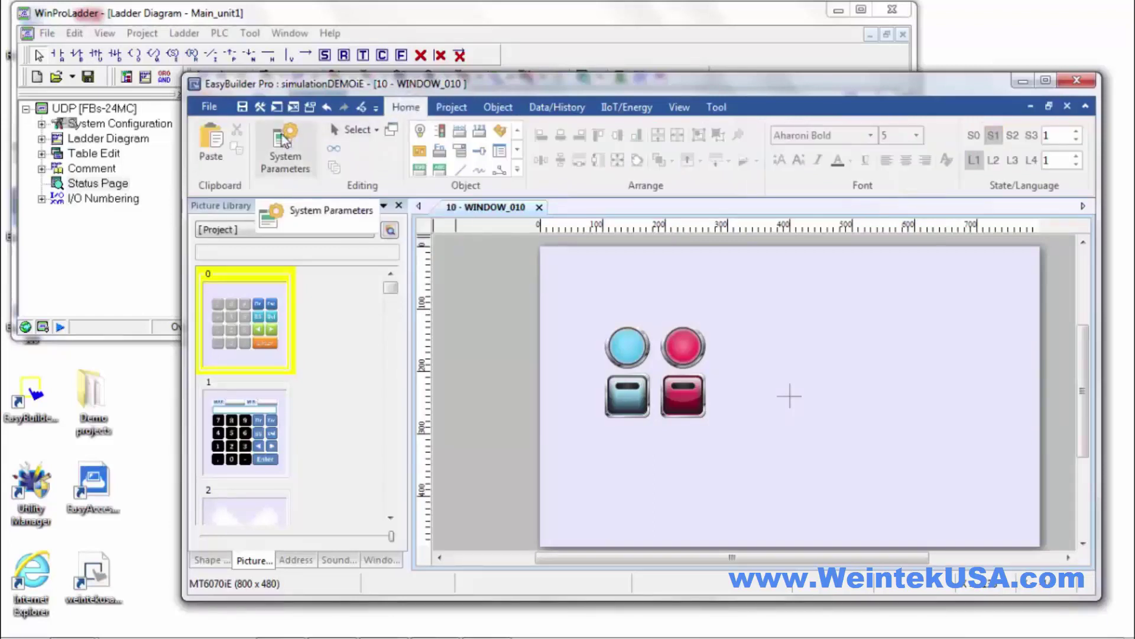
click(281, 134)
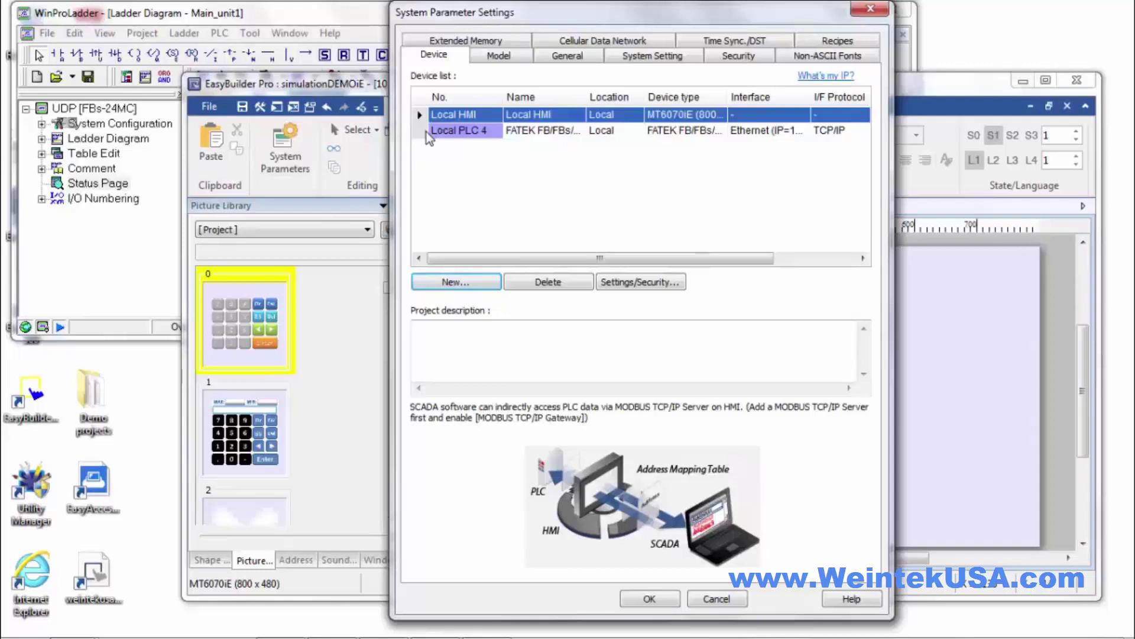
double_click(427, 132)
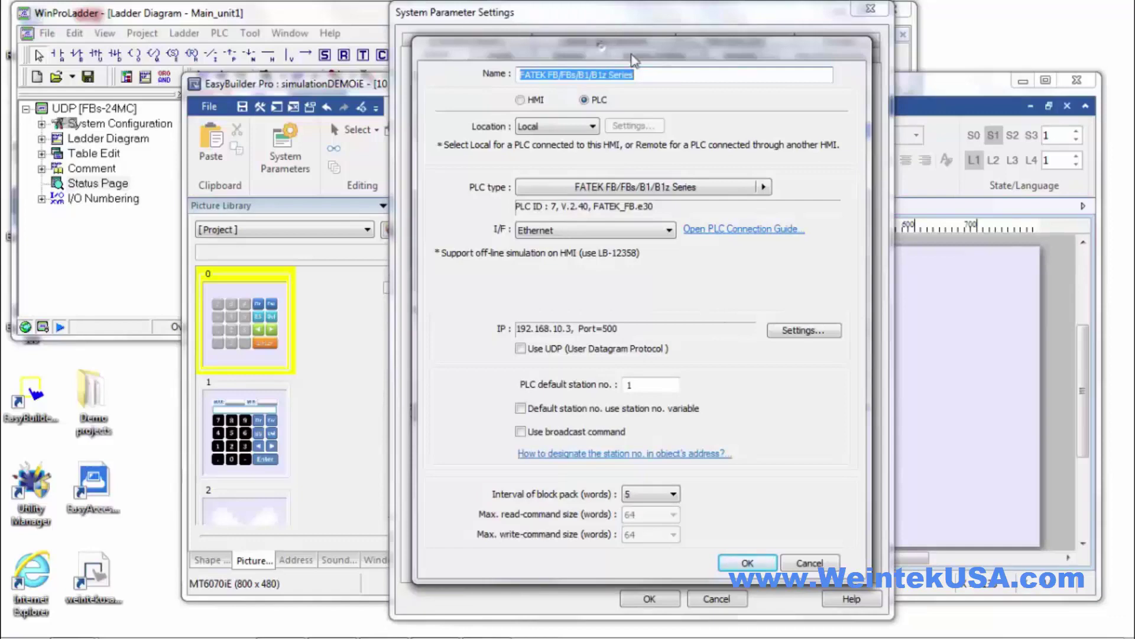
drag(602, 47, 712, 67)
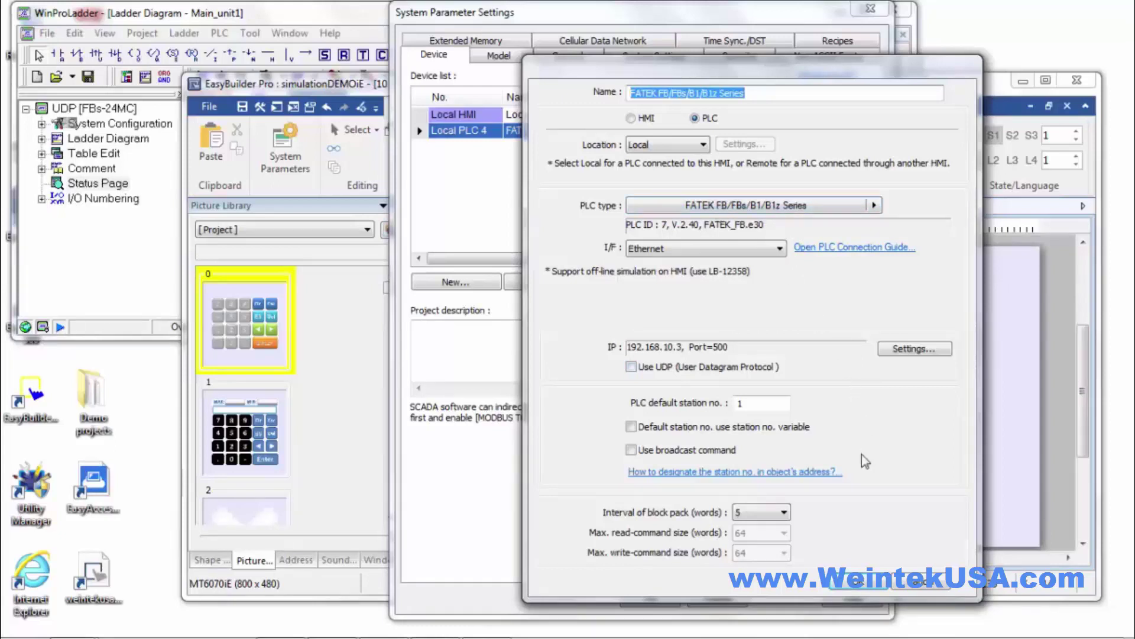
- Review the start/stop ladder in WinProLadder, then close the PLC and System Parameter dialogs unchanged
click(201, 13)
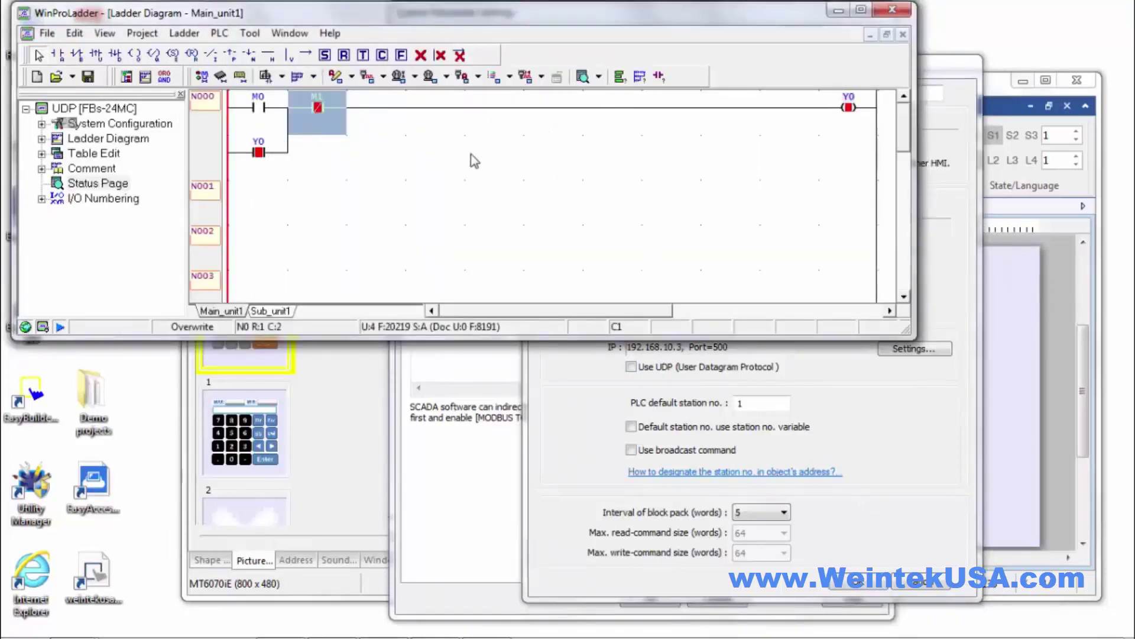
click(960, 228)
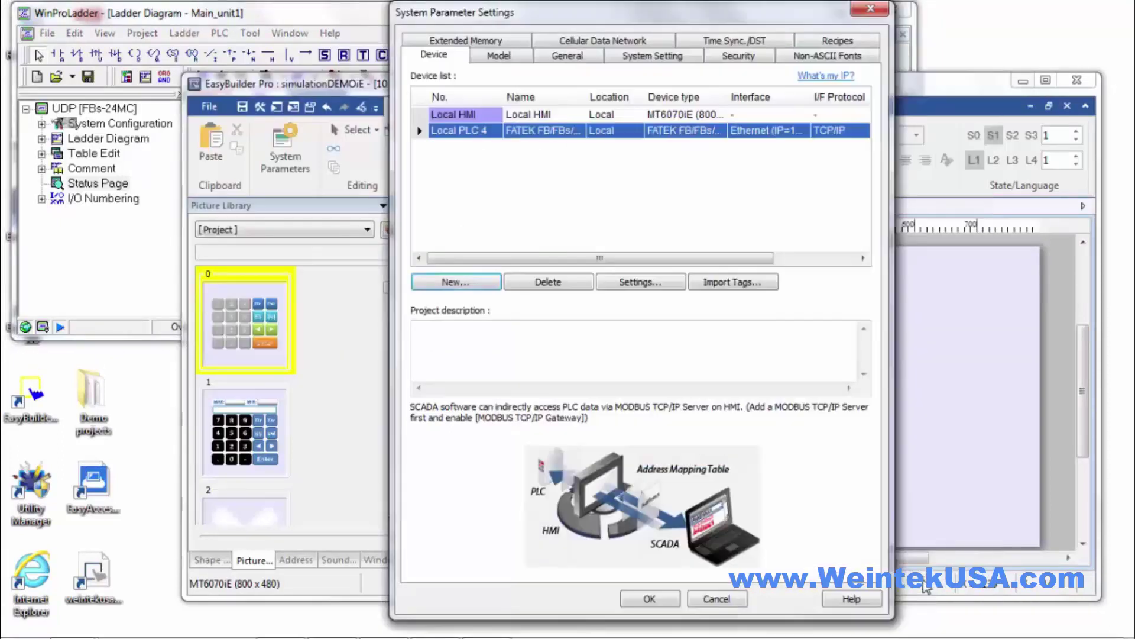
click(926, 585)
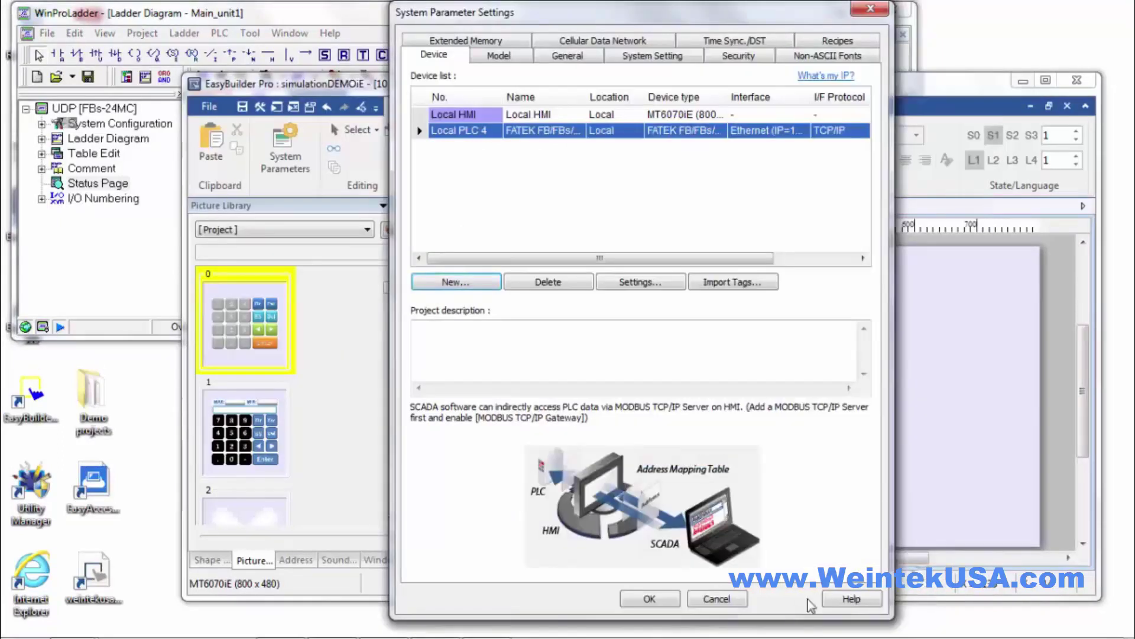
click(729, 599)
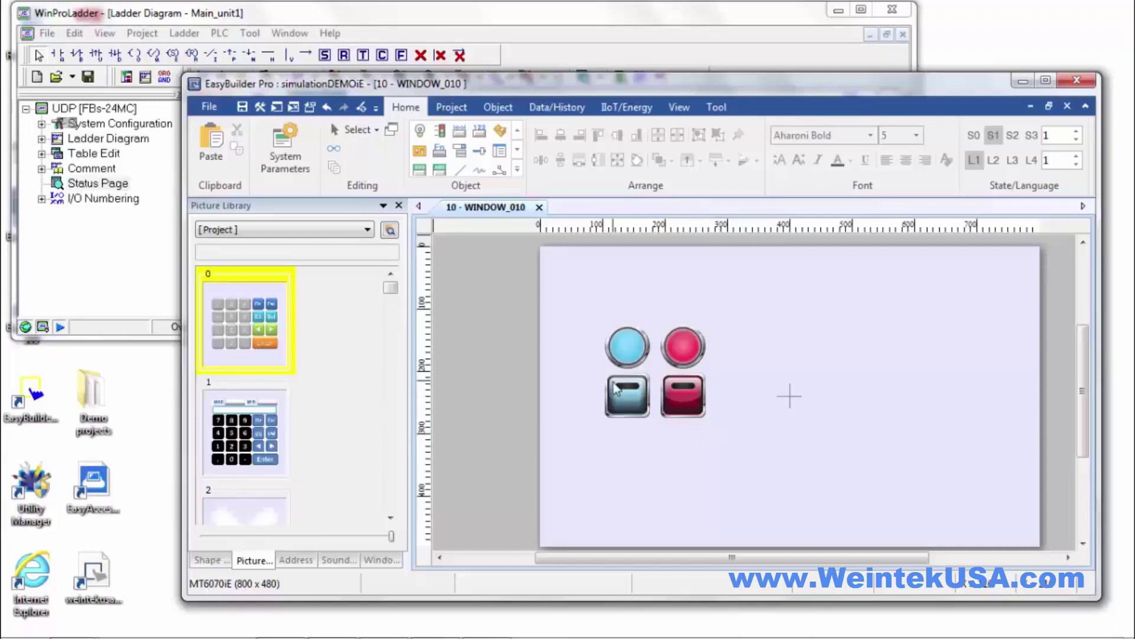
- Preview the objects in state 0 and start the project's online simulation
click(974, 134)
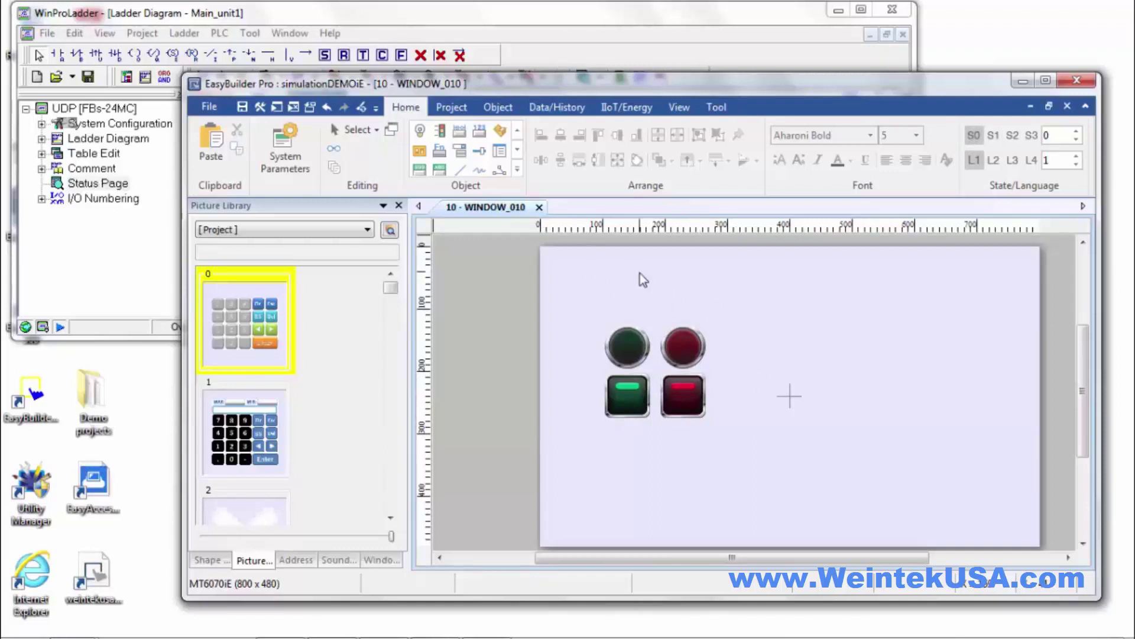
click(447, 109)
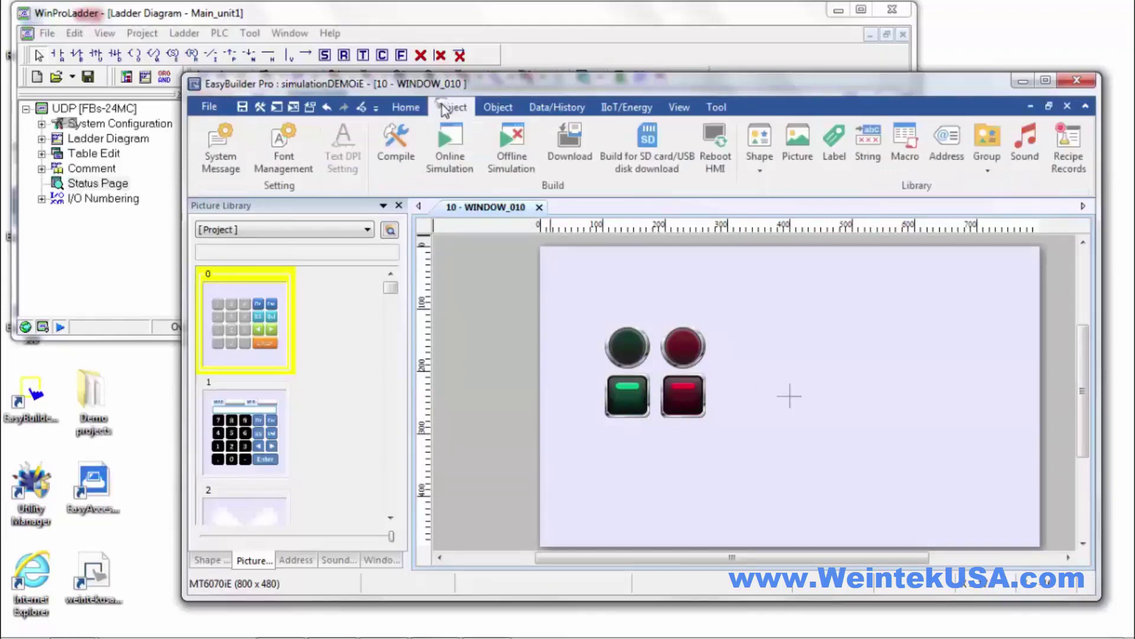
click(445, 140)
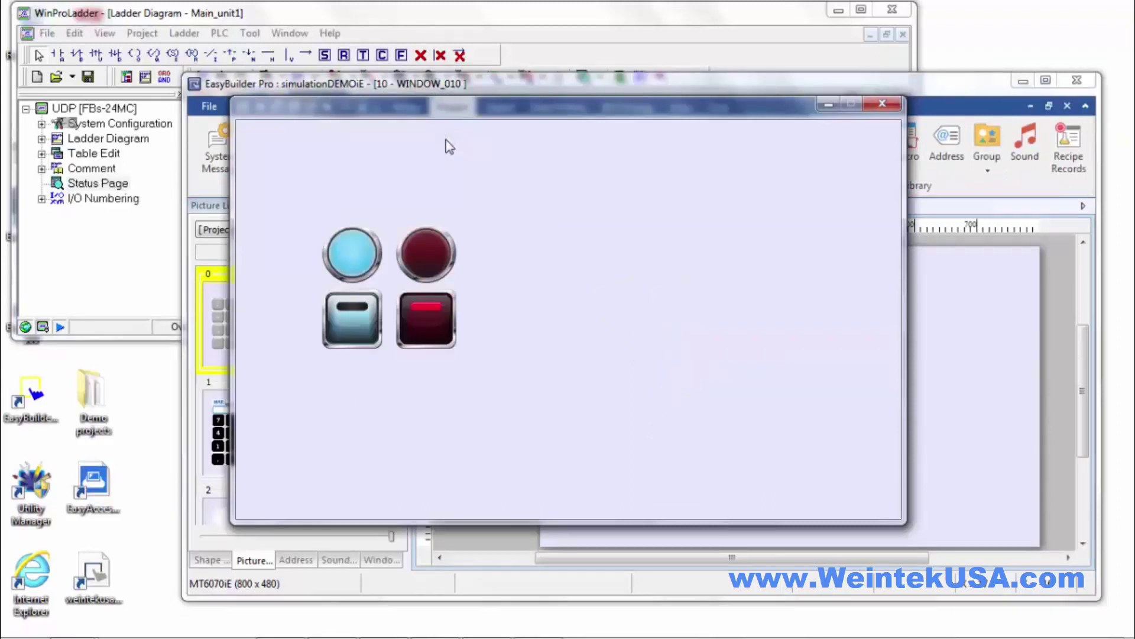
- Place the simulation beside the ladder and test the red stop and green start buttons on Y0
click(558, 13)
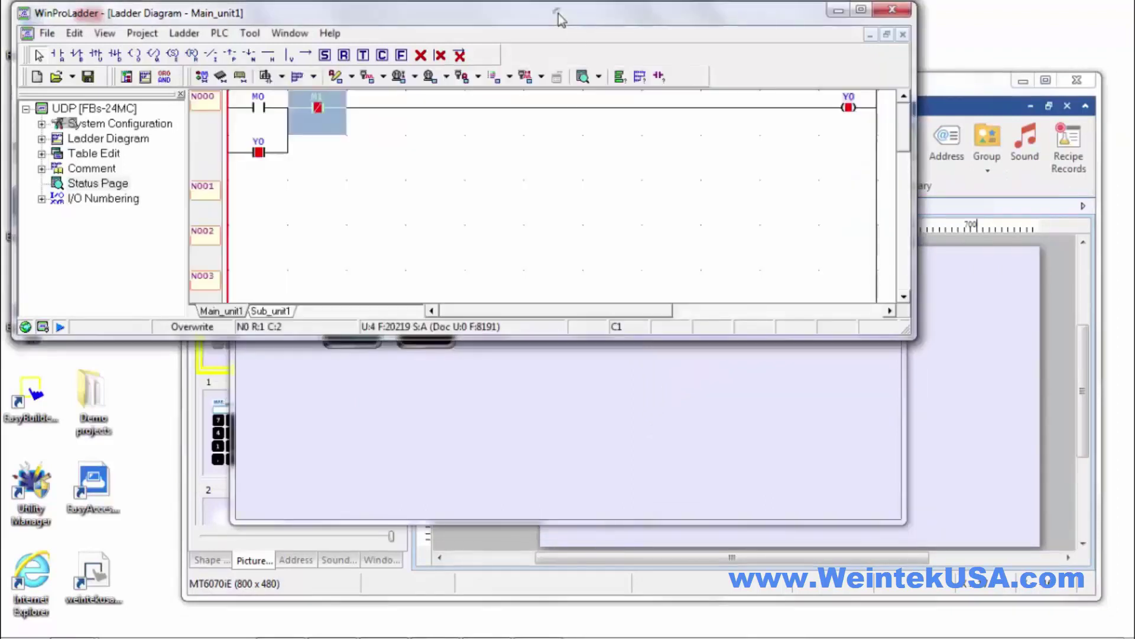
click(544, 369)
drag(540, 109, 633, 223)
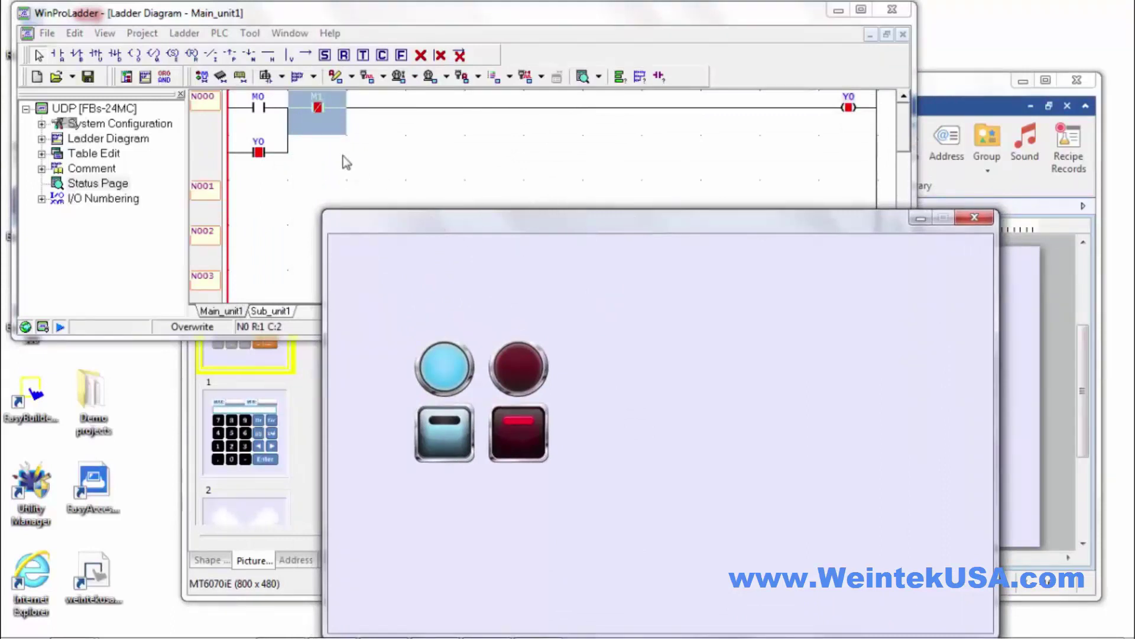
click(515, 437)
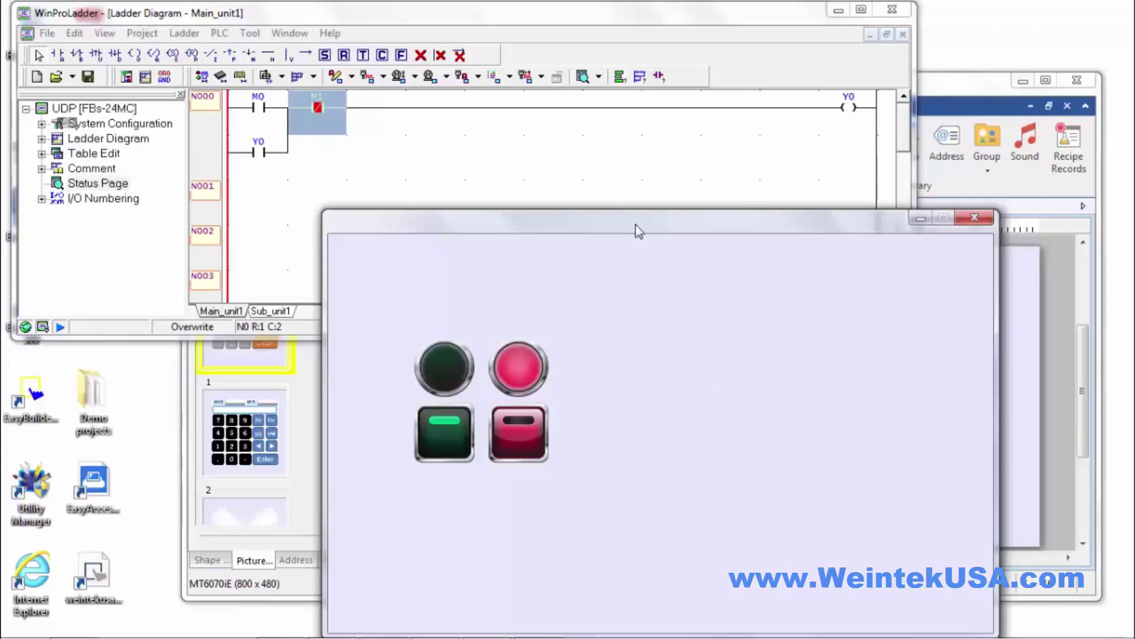
click(443, 441)
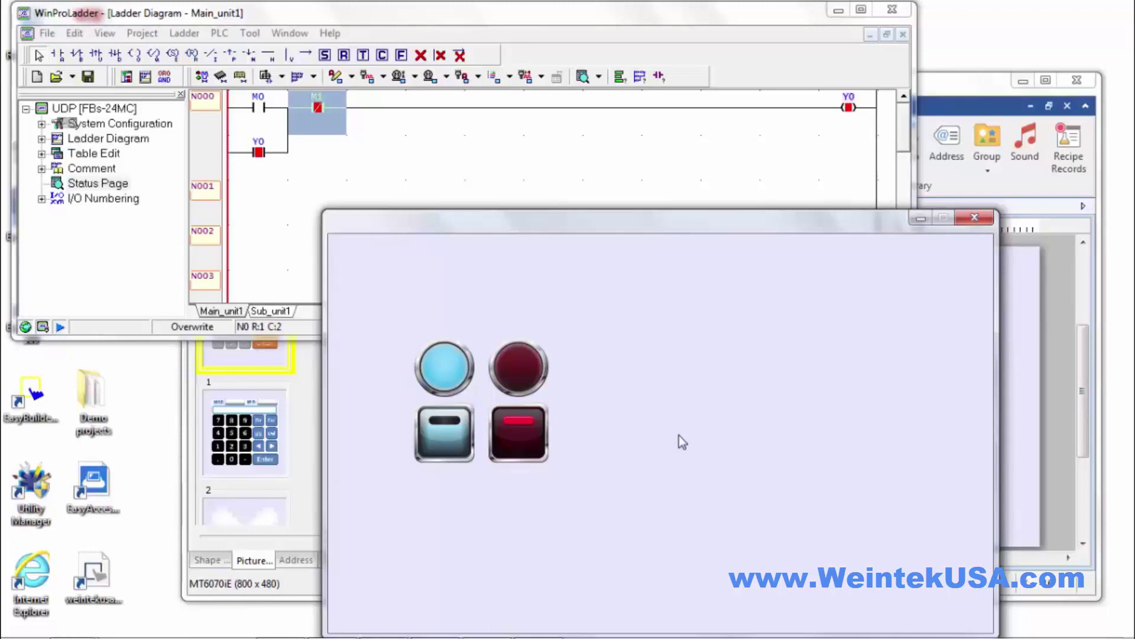
drag(680, 223, 609, 126)
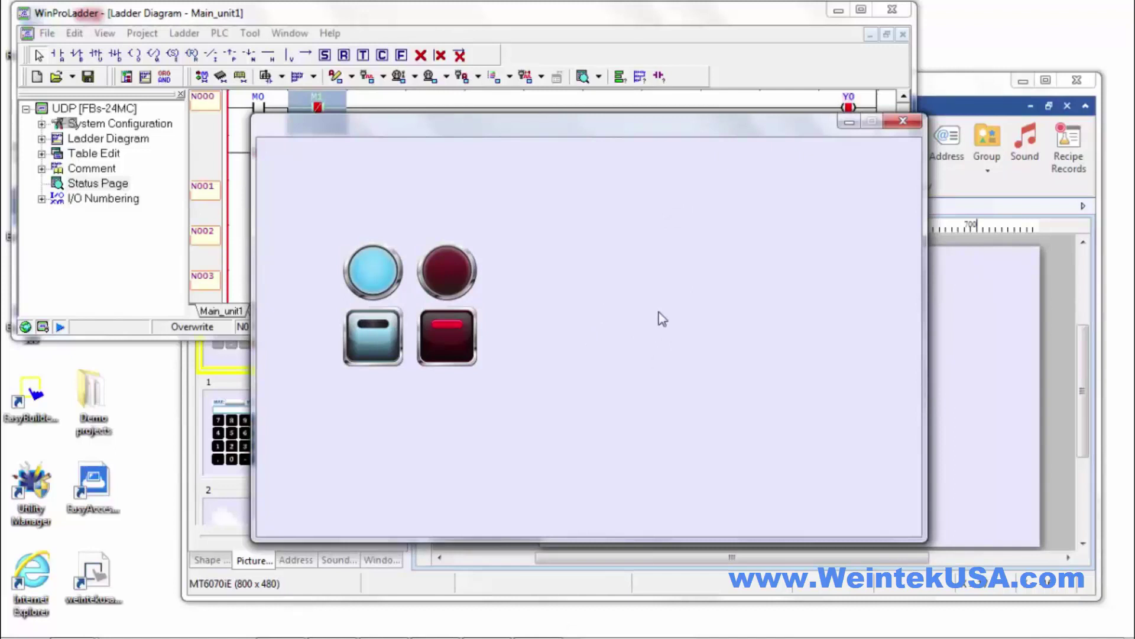
- Launch EasyDiagnoser from the simulation and monitor only the FATEK PLC device
right_click(632, 325)
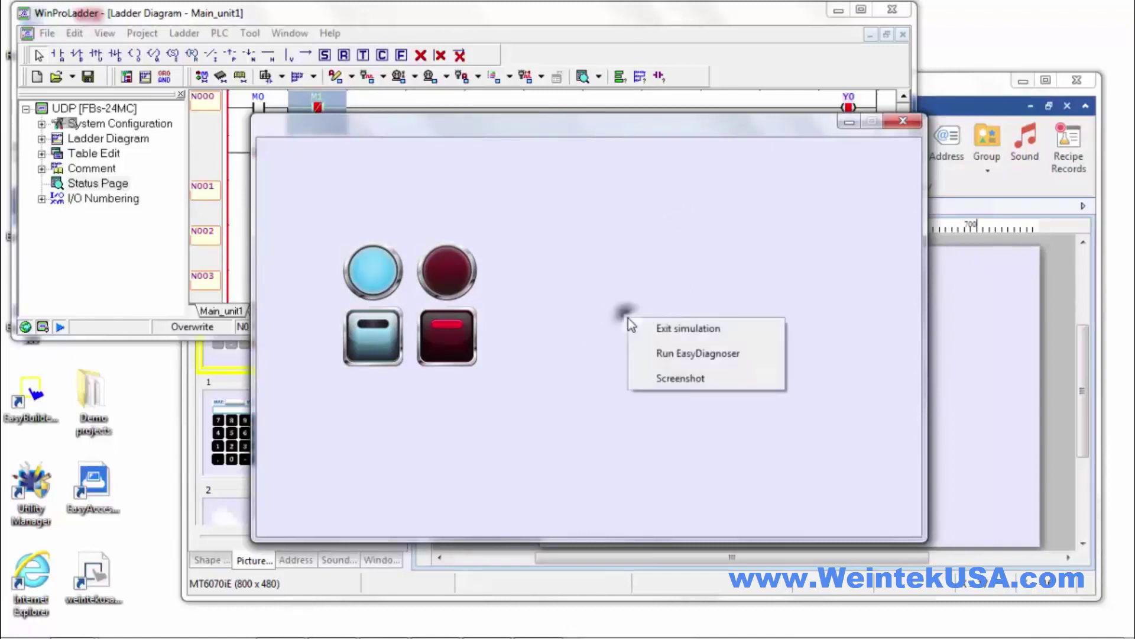
click(676, 354)
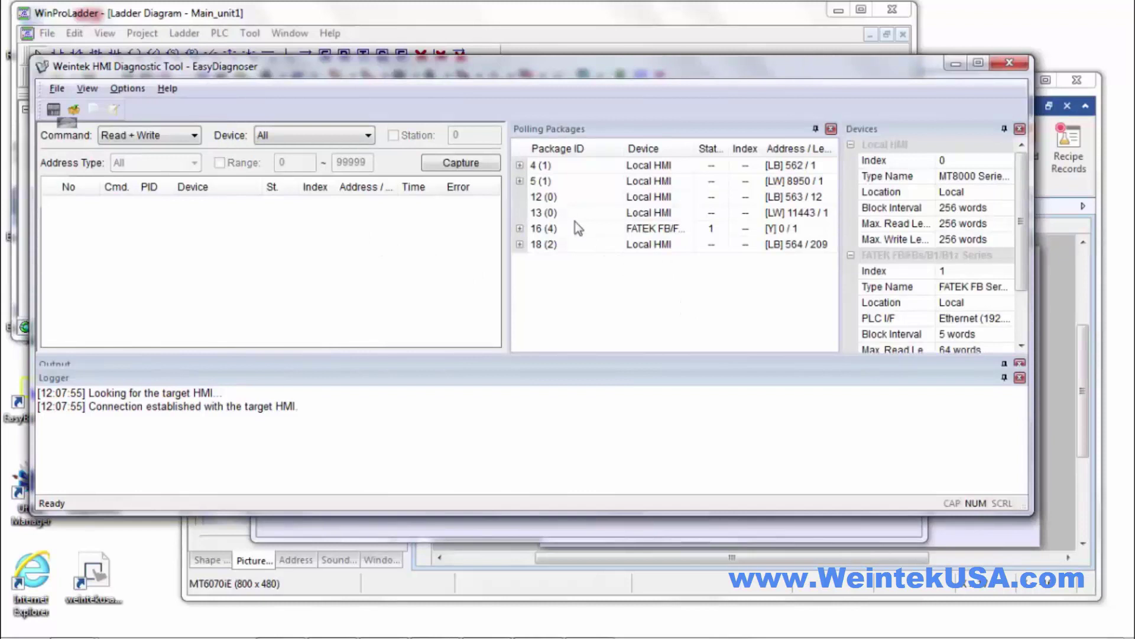
click(286, 139)
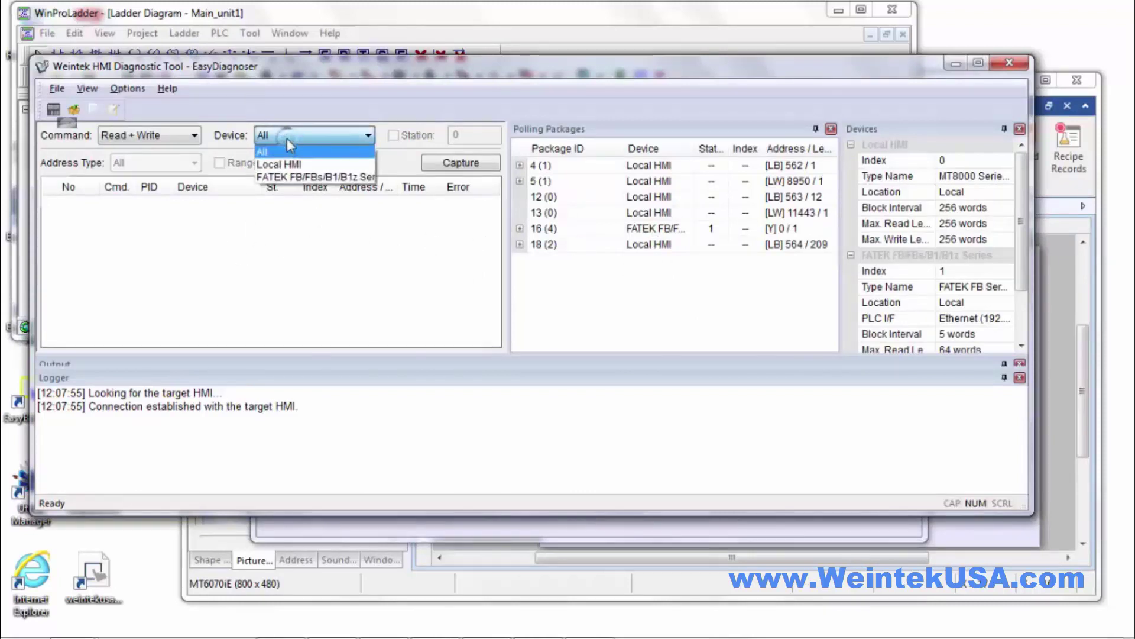
click(291, 177)
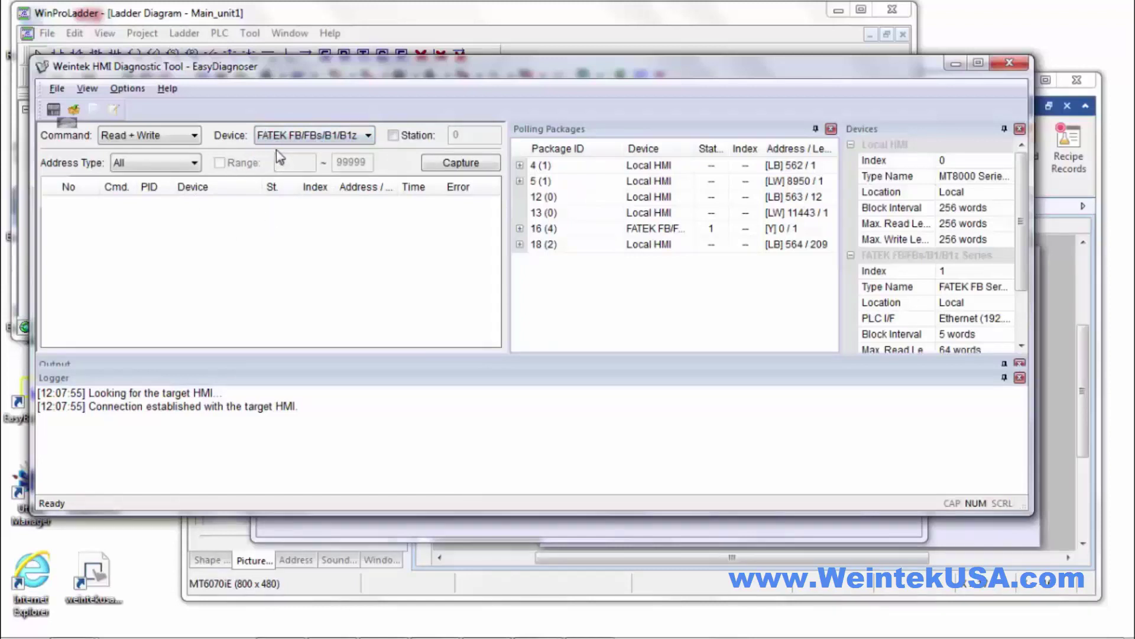
- Limit monitoring to address type Y with the range set to 0 ~ 0
click(167, 164)
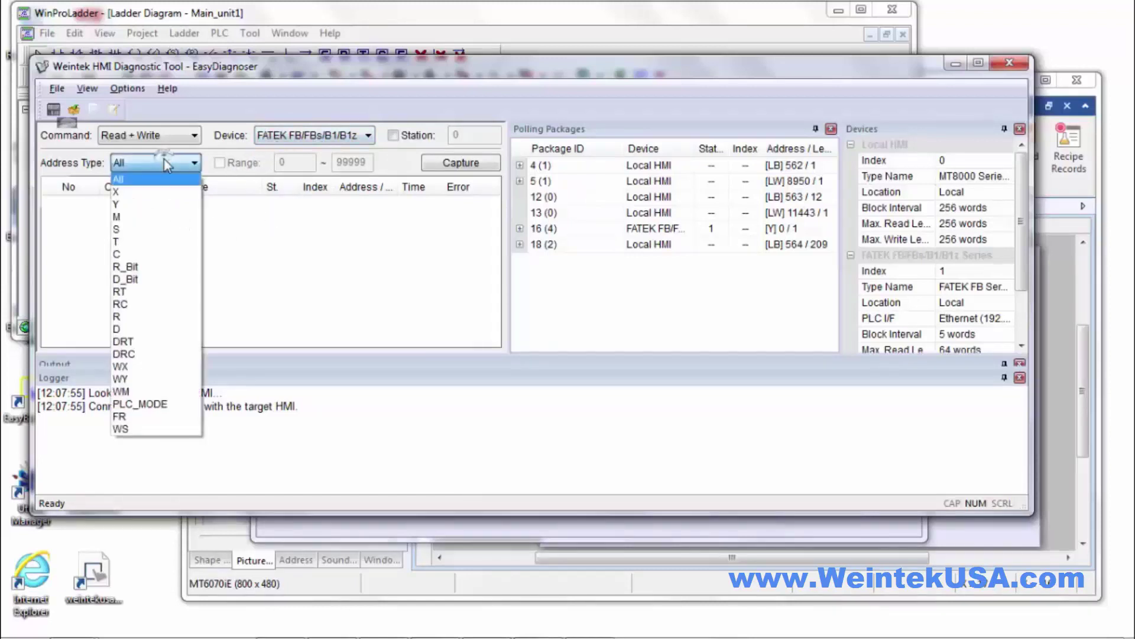
click(142, 205)
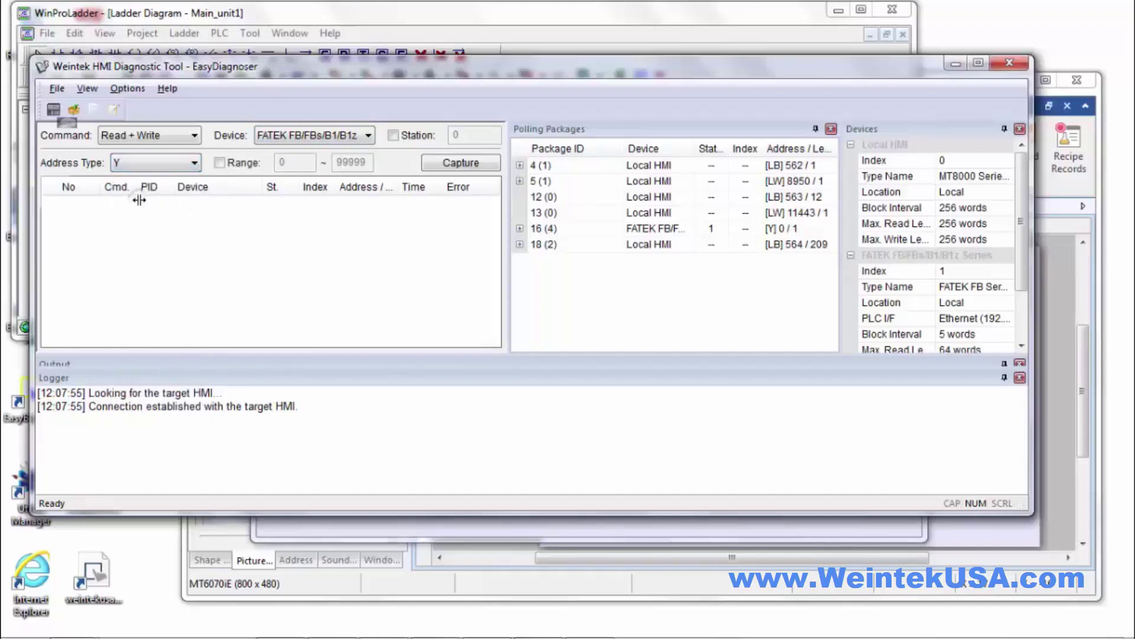
click(220, 163)
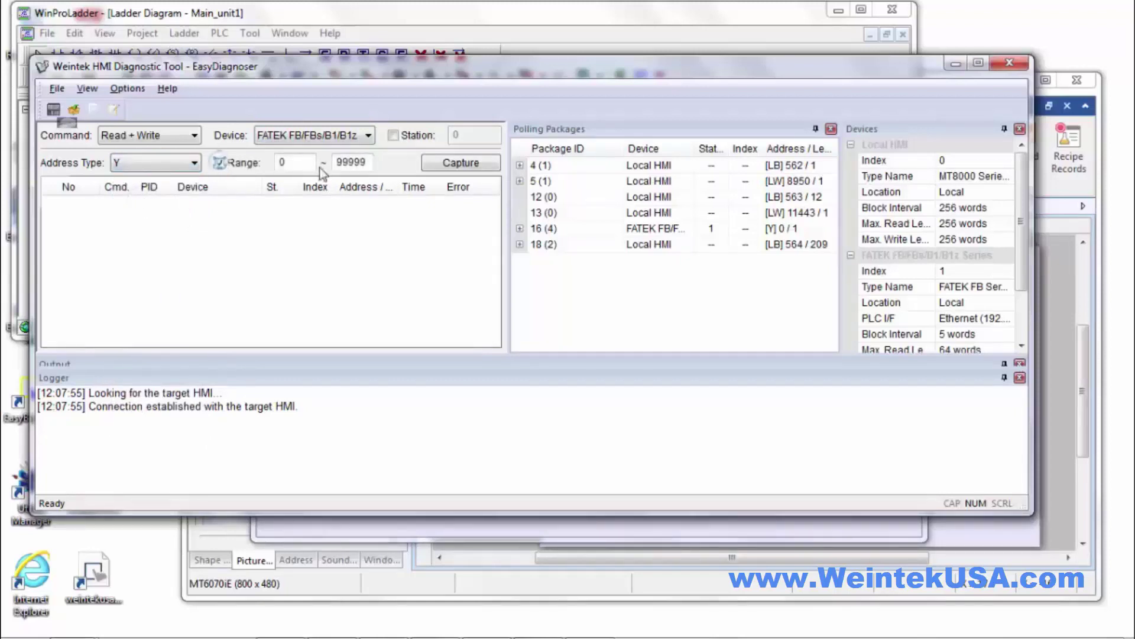
drag(371, 162, 313, 163)
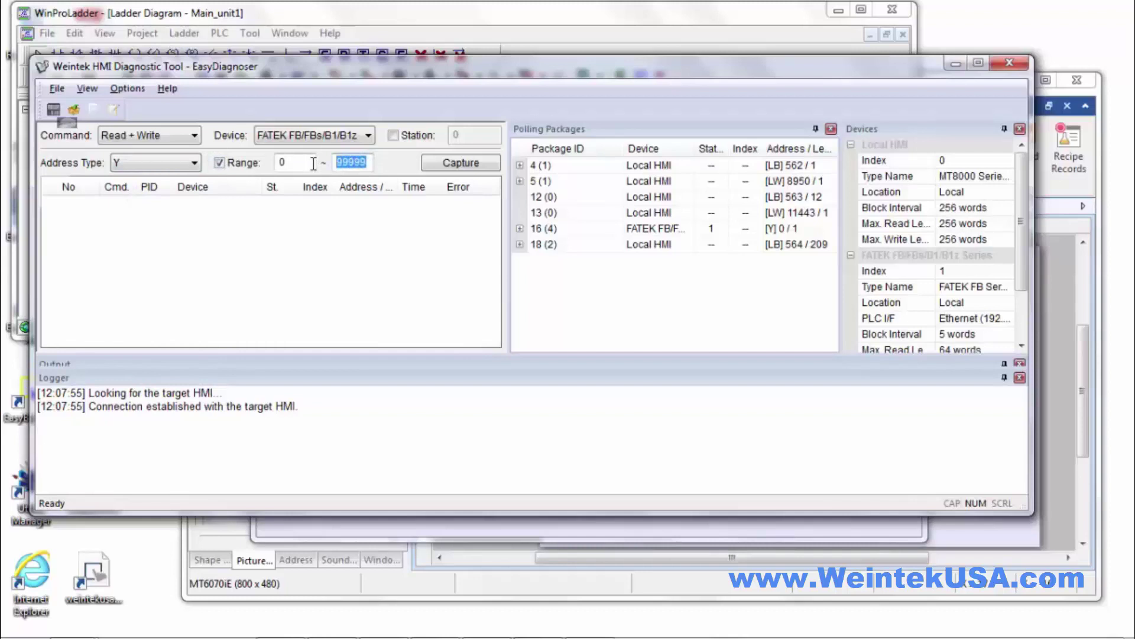
text(0)
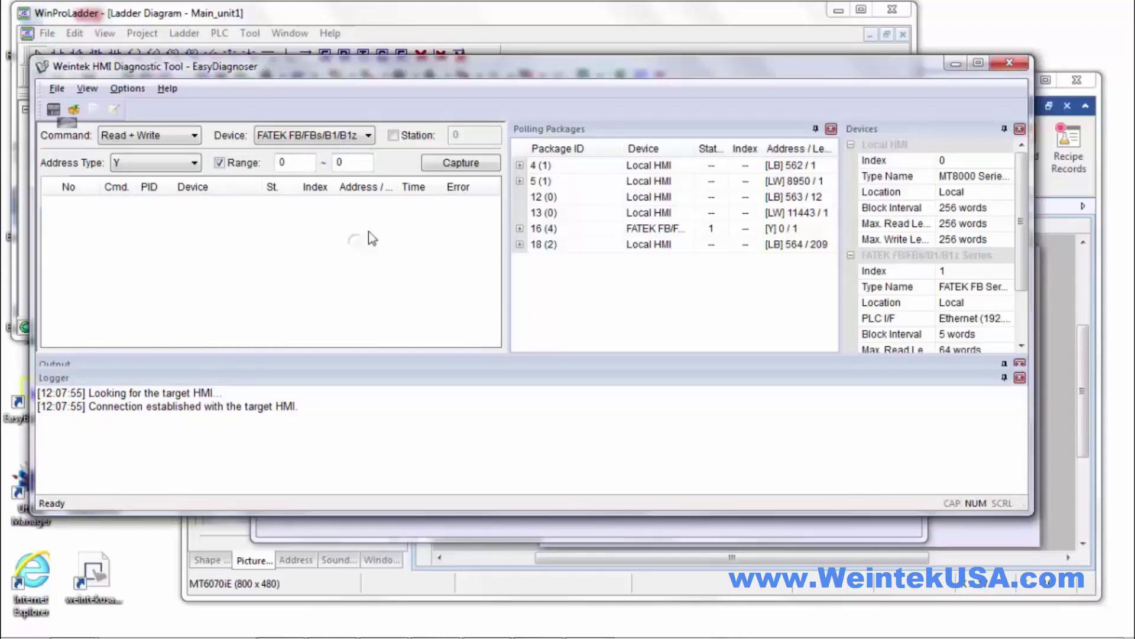
- Capture FATEK Y read traffic, retrying WinProLadder's lost PLC connection along the way
click(462, 163)
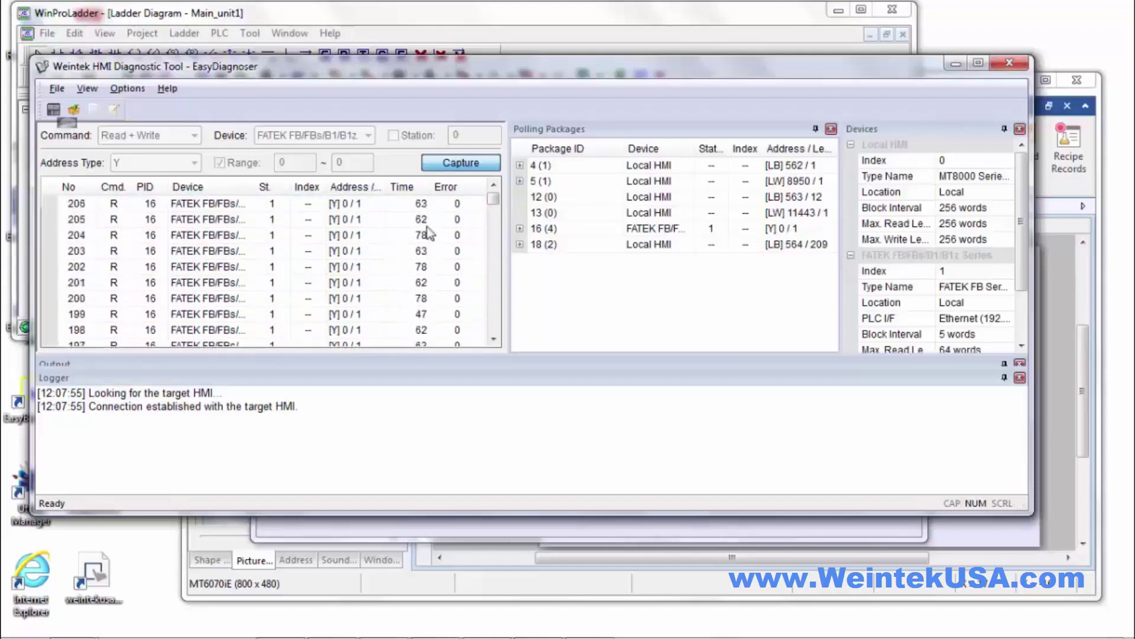
click(470, 14)
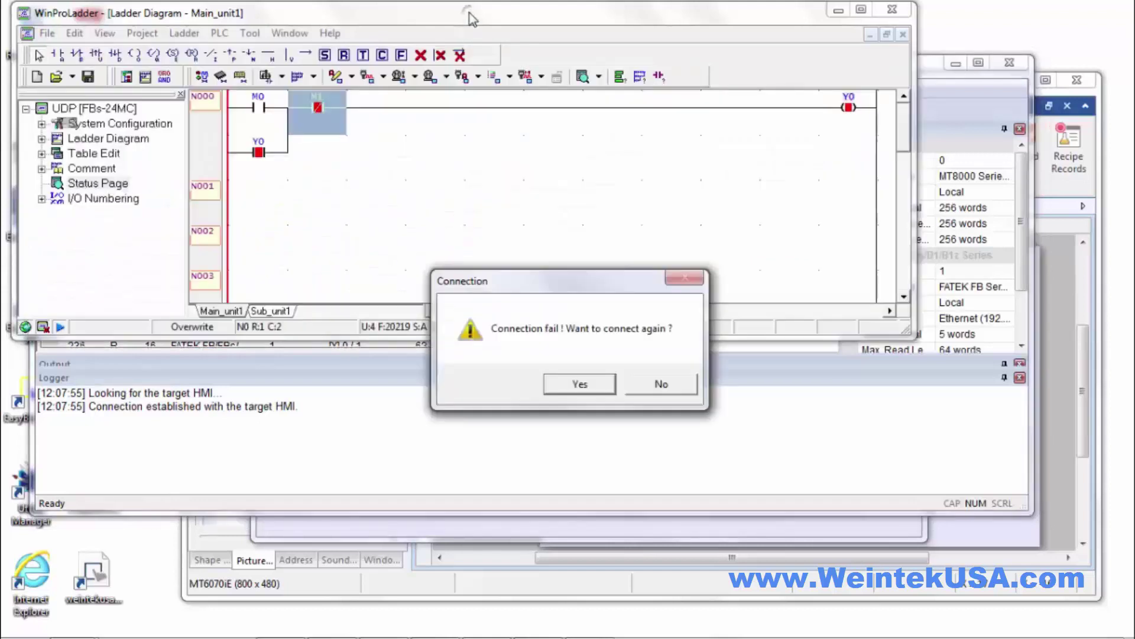
click(580, 385)
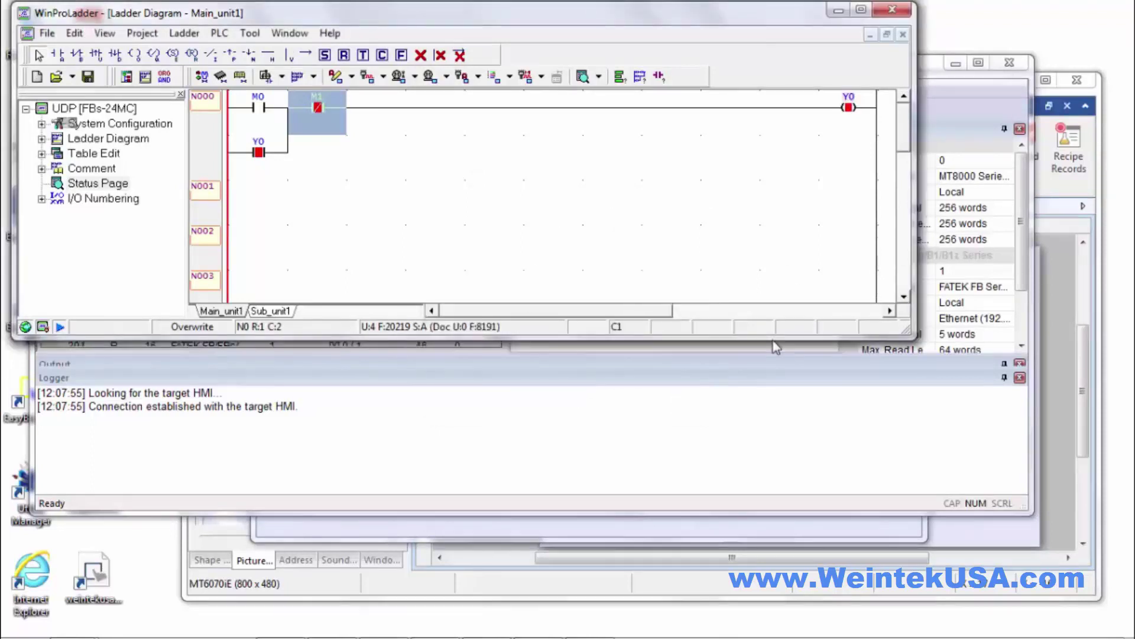
click(701, 421)
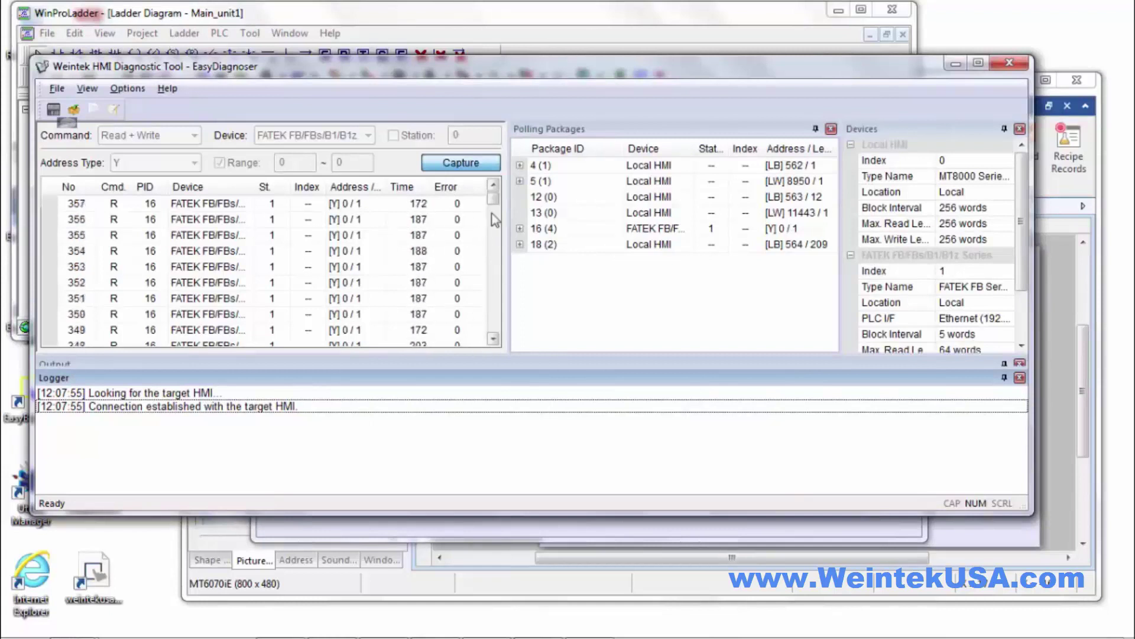
- Close EasyDiagnoser and exit the running simulation
click(1009, 62)
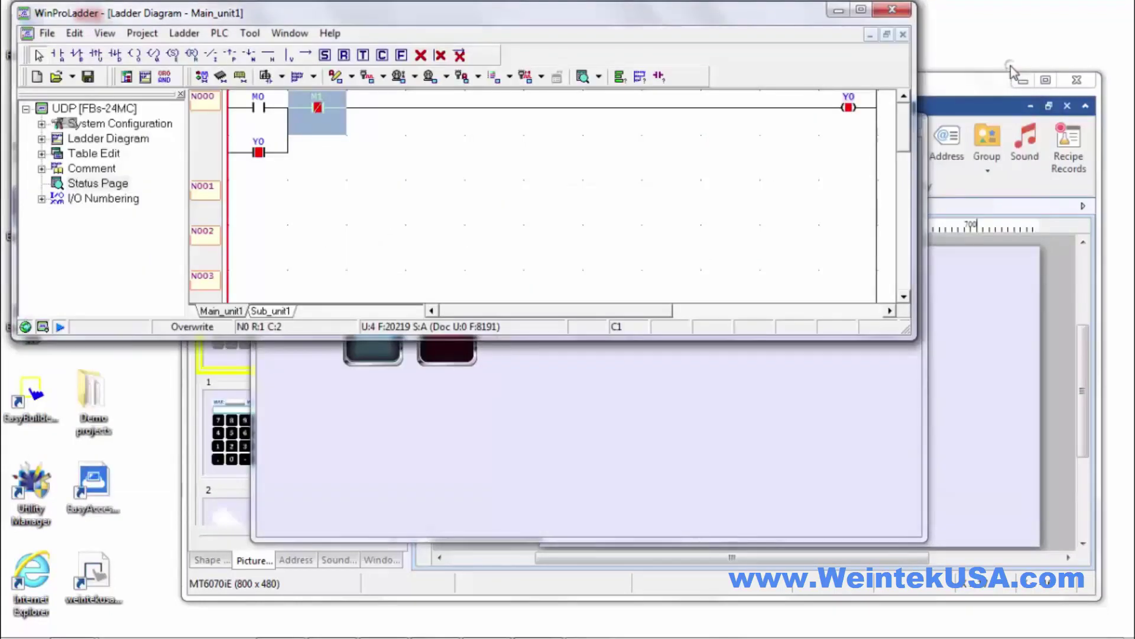
click(798, 375)
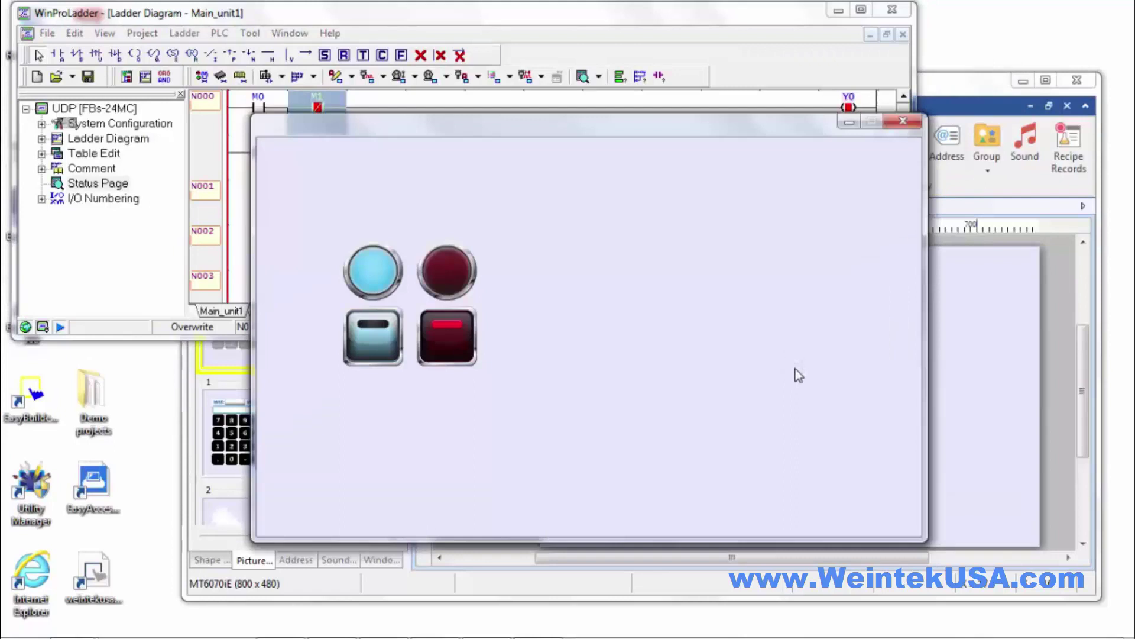
right_click(799, 374)
click(814, 381)
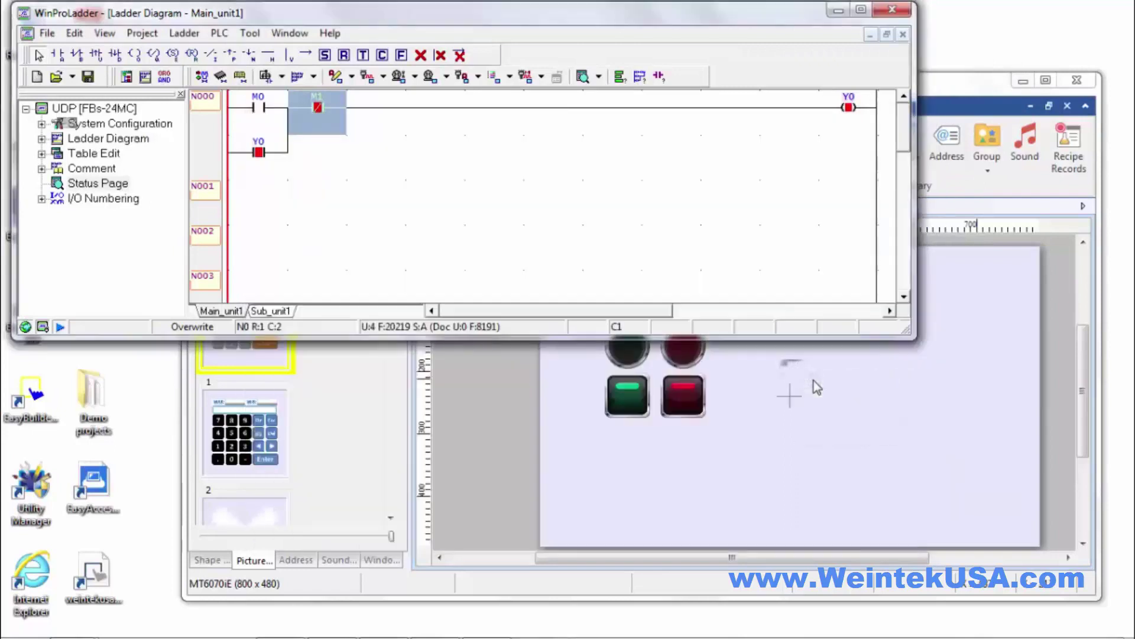
click(874, 388)
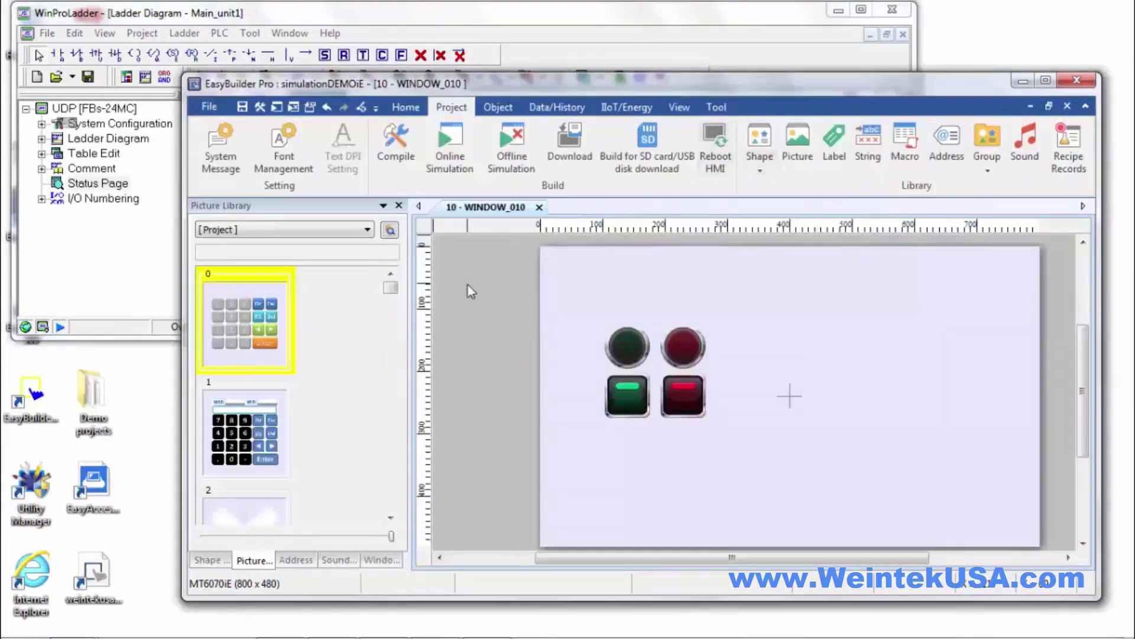
- Change the HMI model in System Parameters to cMT3090 (1024 x 768)
click(395, 108)
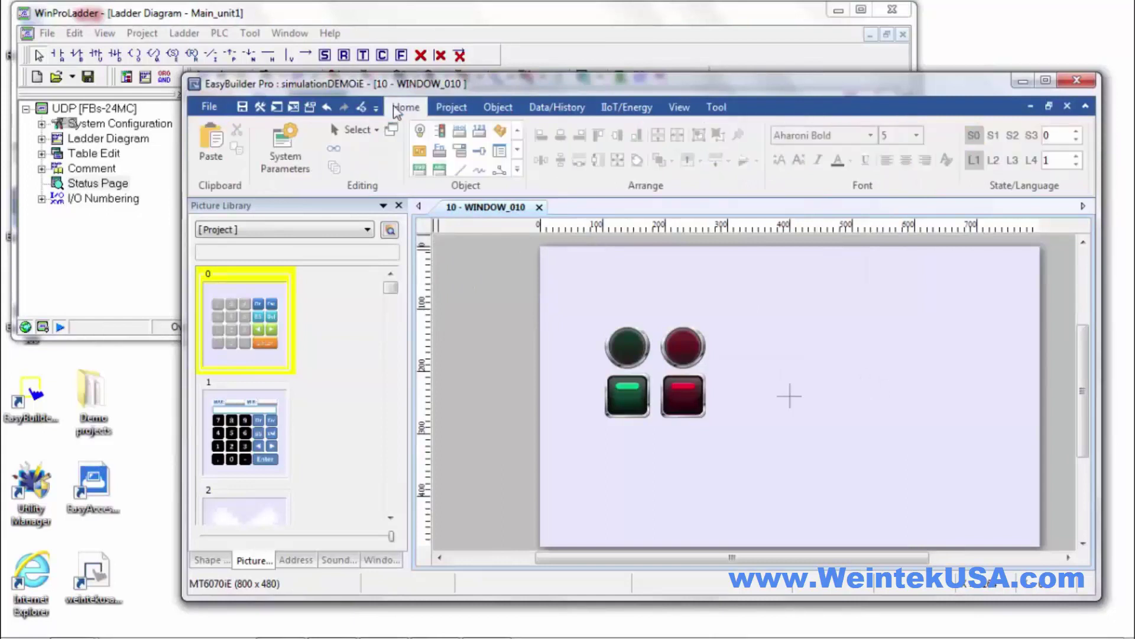
click(282, 137)
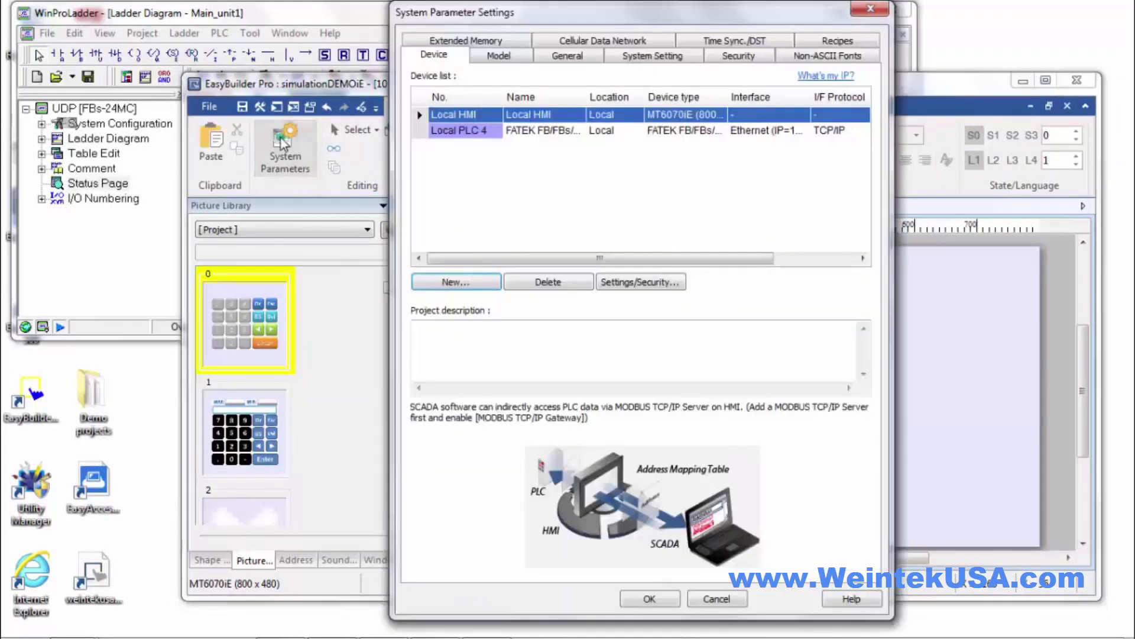
click(500, 56)
click(685, 88)
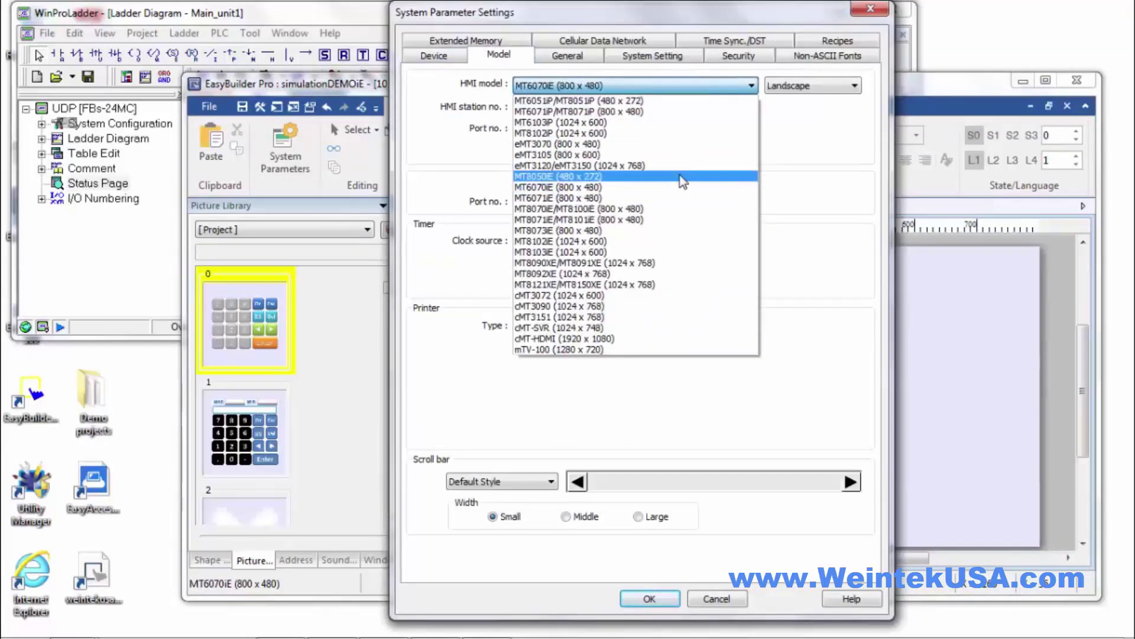
click(655, 305)
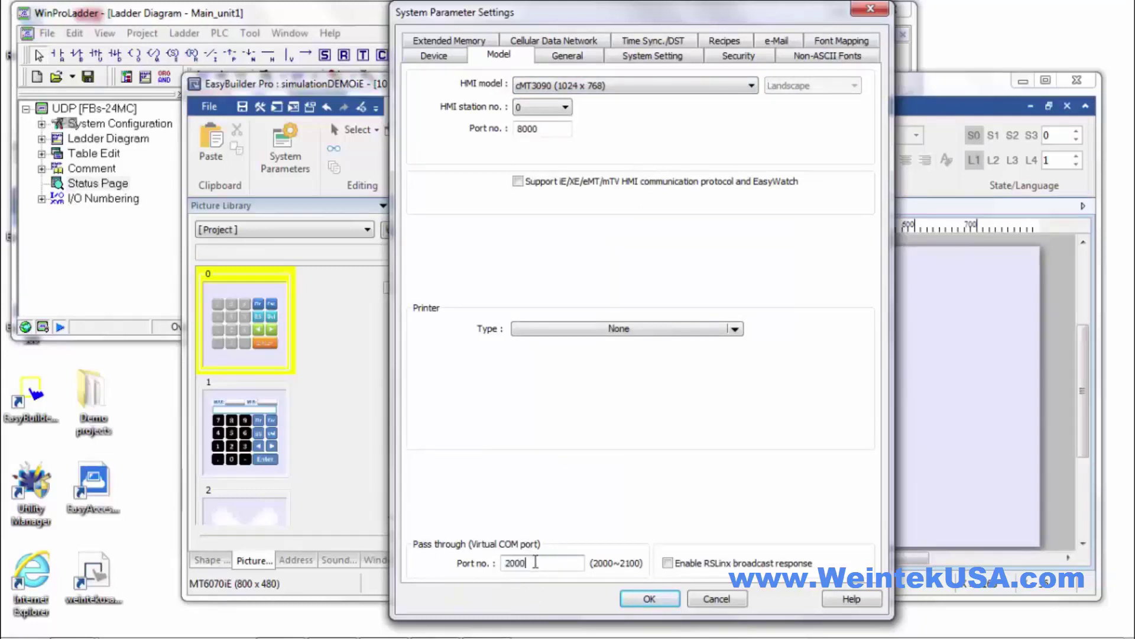
click(653, 598)
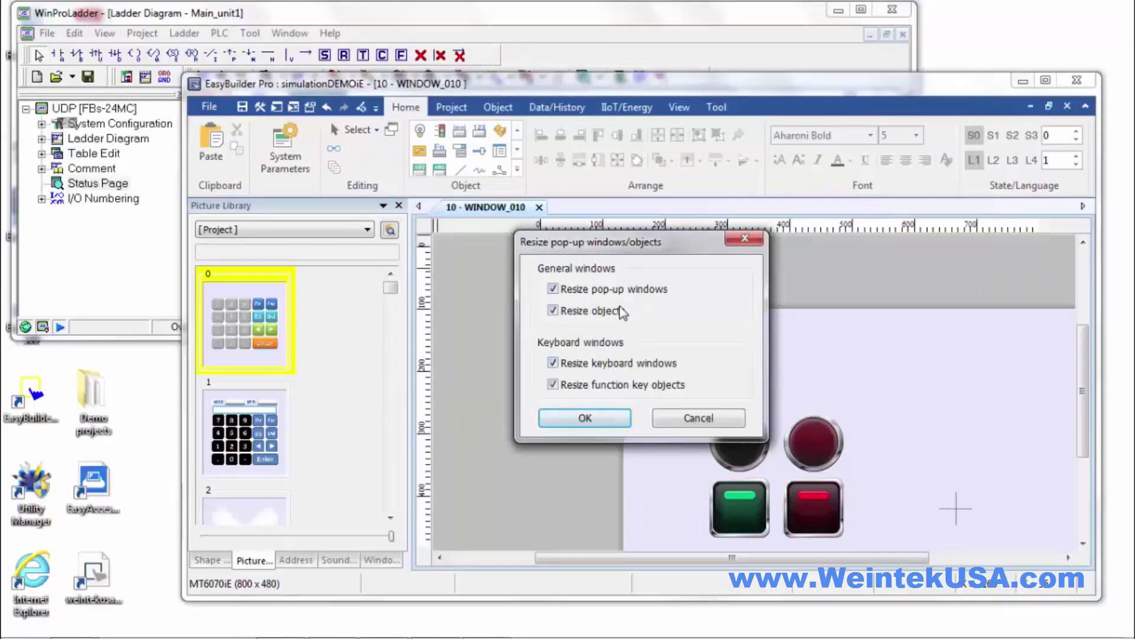
- Accept resizing for cMT3090, then select the two lamps and two push buttons and widen them
click(597, 419)
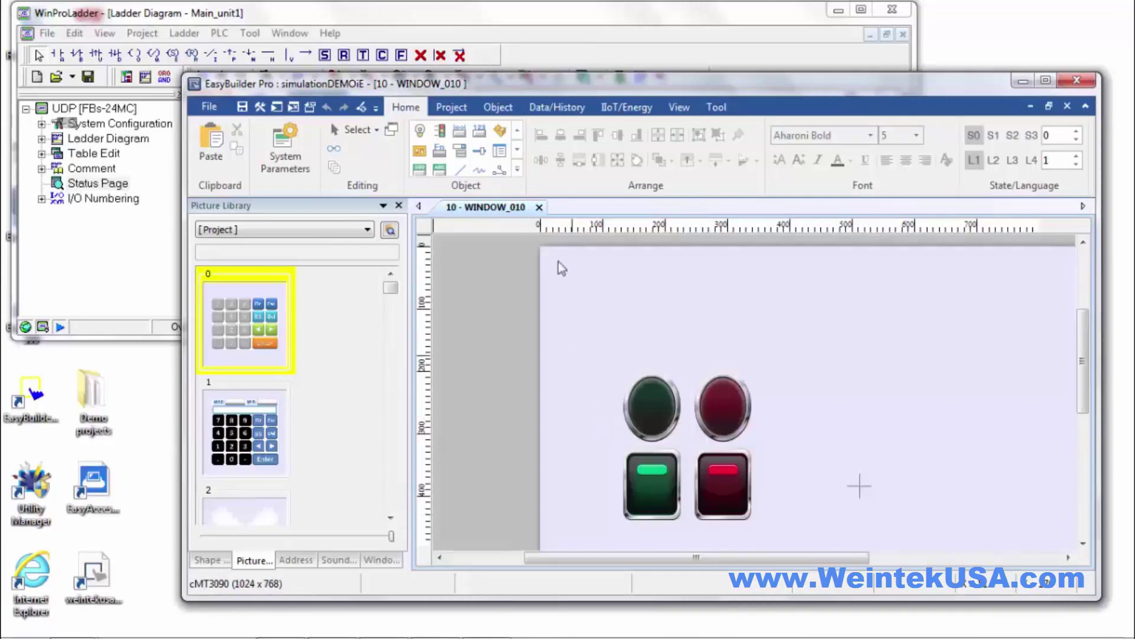
drag(544, 89, 447, 17)
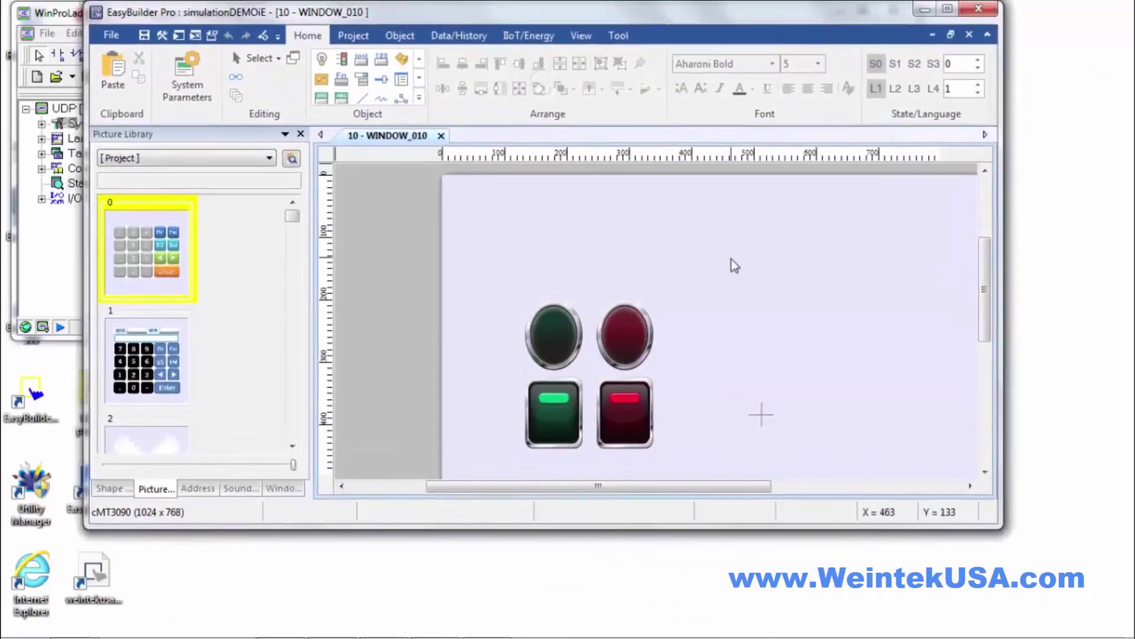
drag(673, 462, 462, 211)
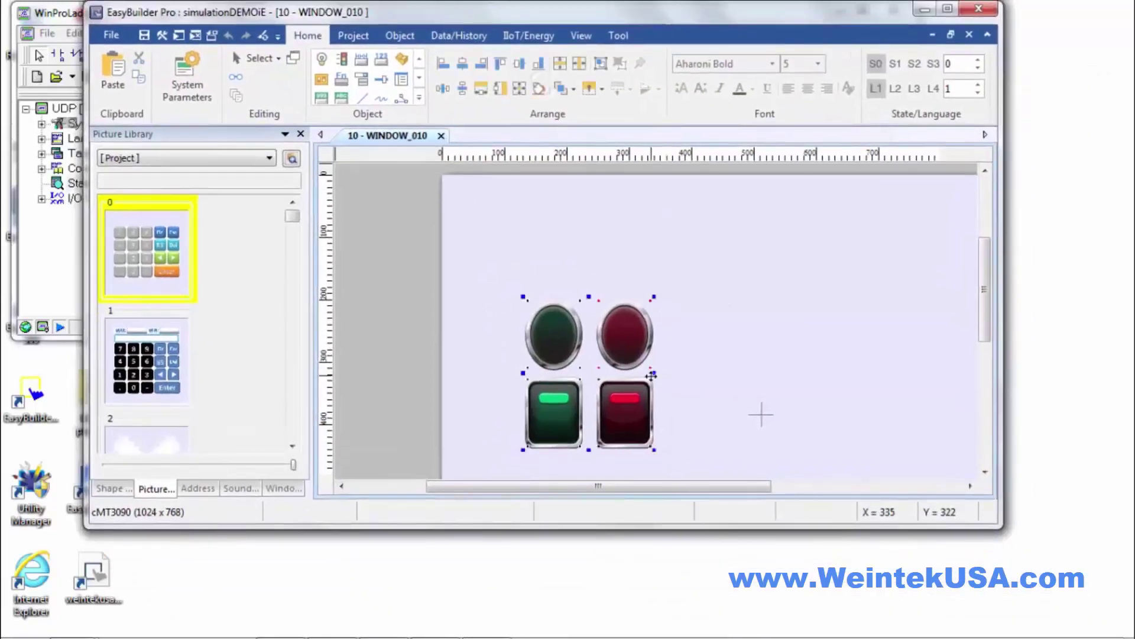
drag(655, 372, 681, 372)
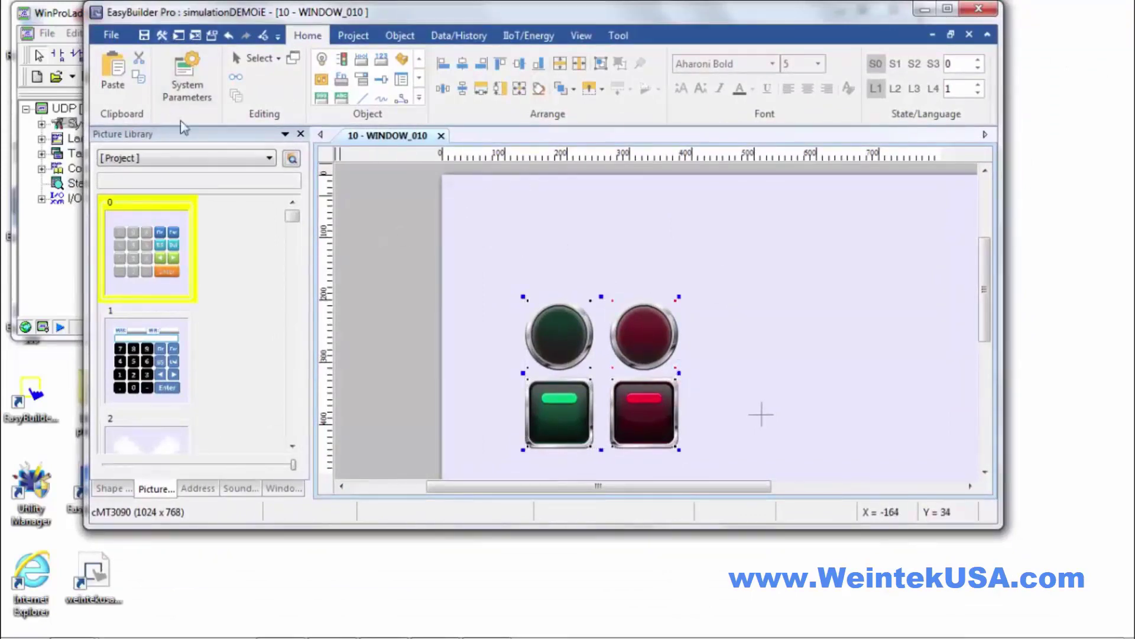
- Save the project as simulationDEMOcMT, replacing the iE suffix with cMT
click(111, 36)
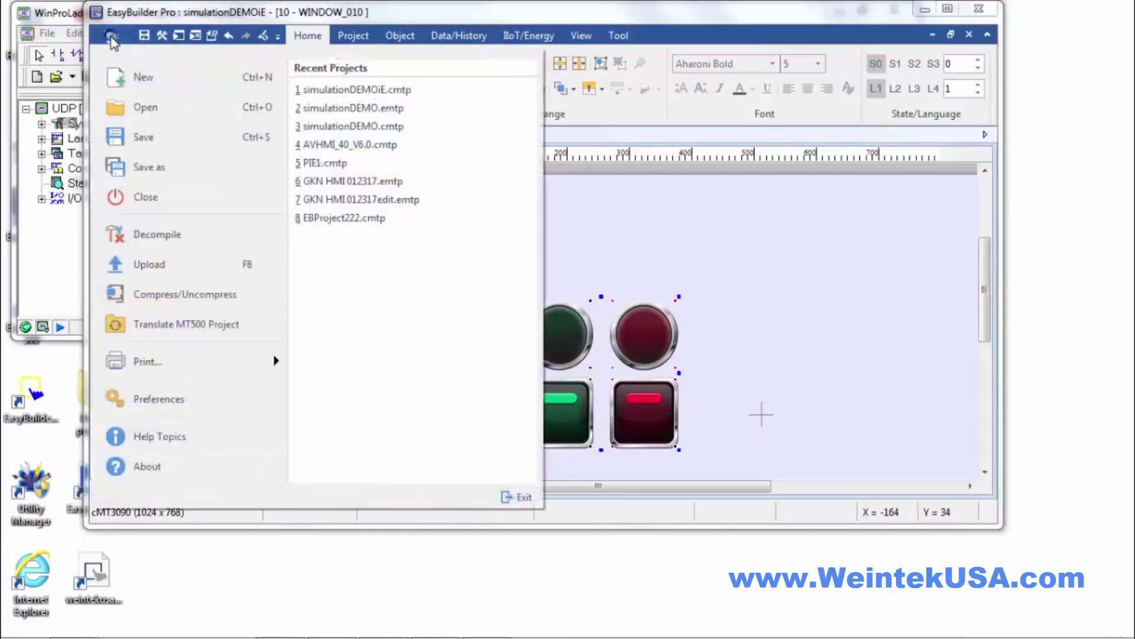
click(142, 167)
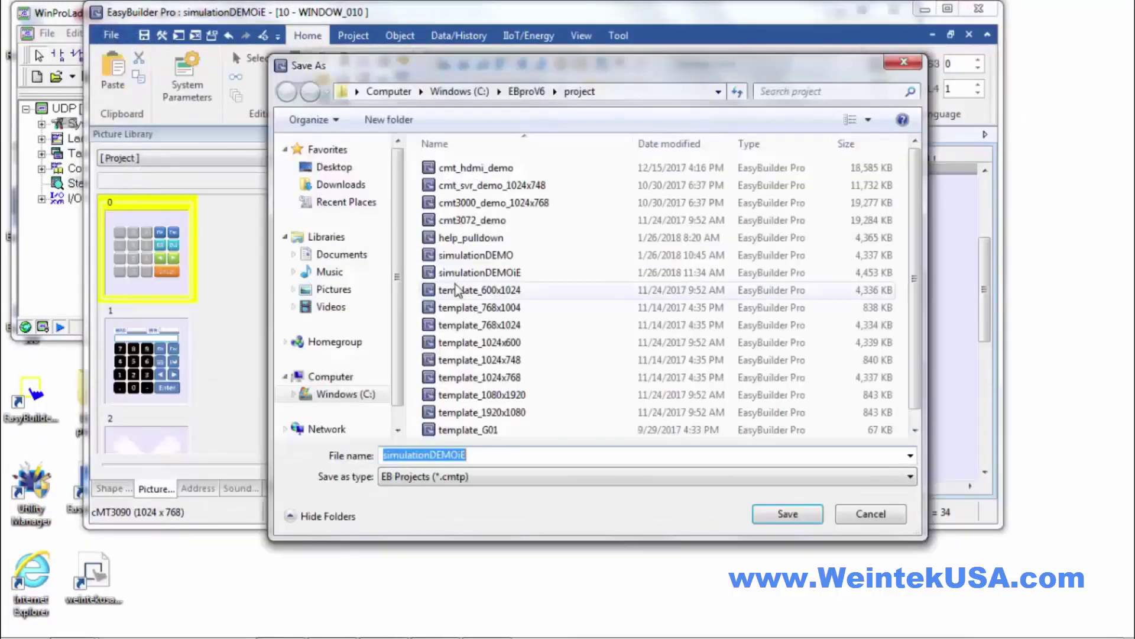
click(471, 455)
drag(471, 455, 463, 454)
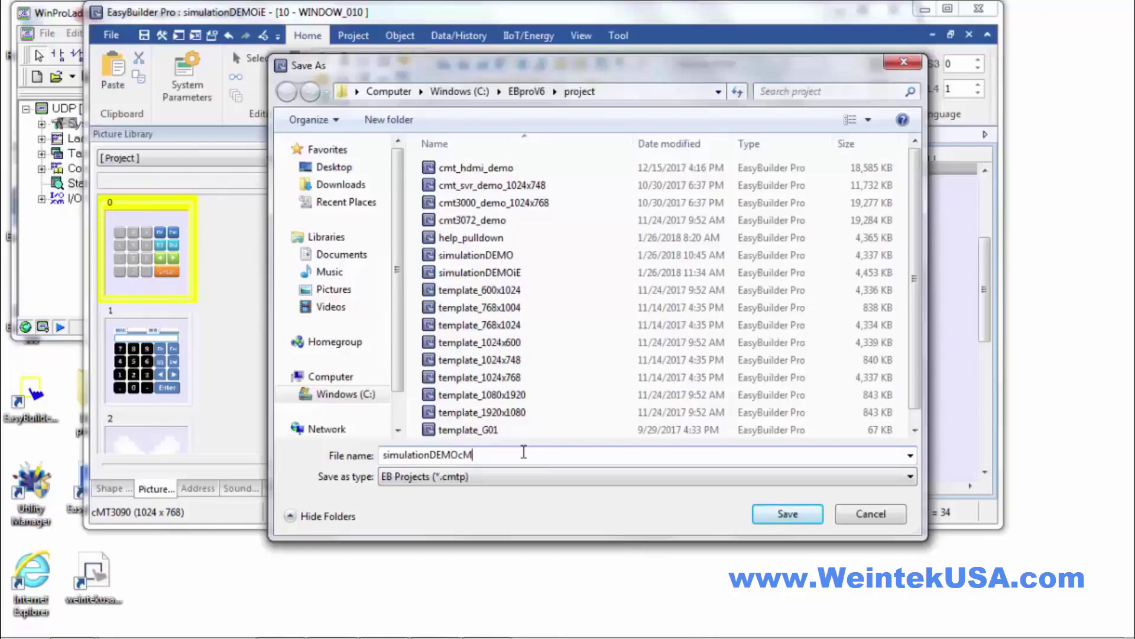
click(757, 512)
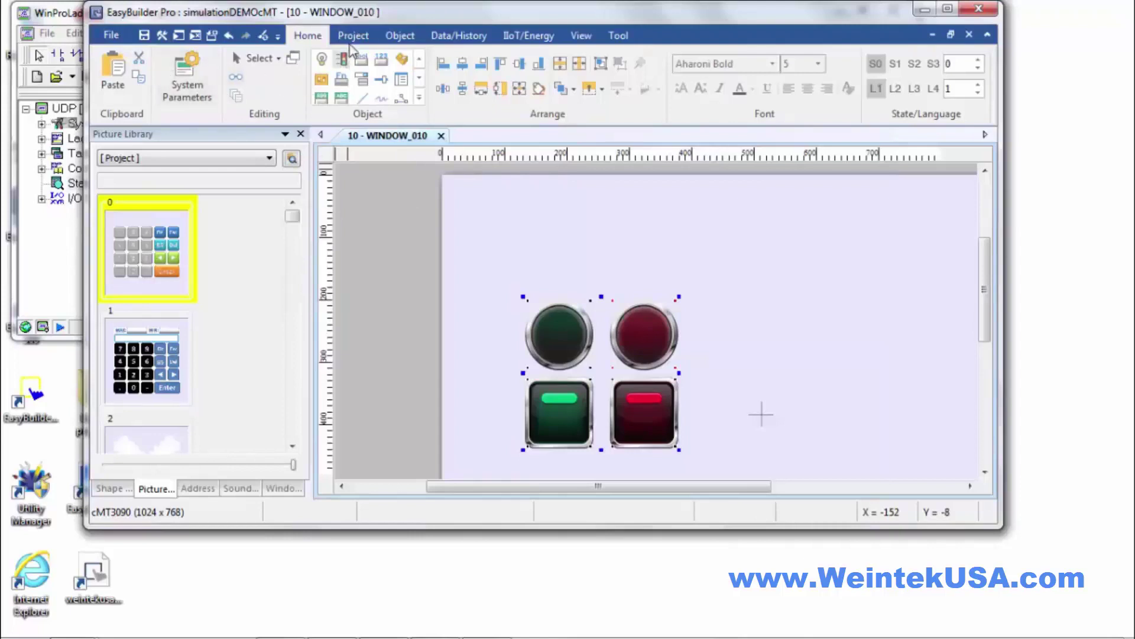
- Start the online simulation and arrange the WinProLadder and cMT Viewer windows side by side
click(354, 36)
click(345, 65)
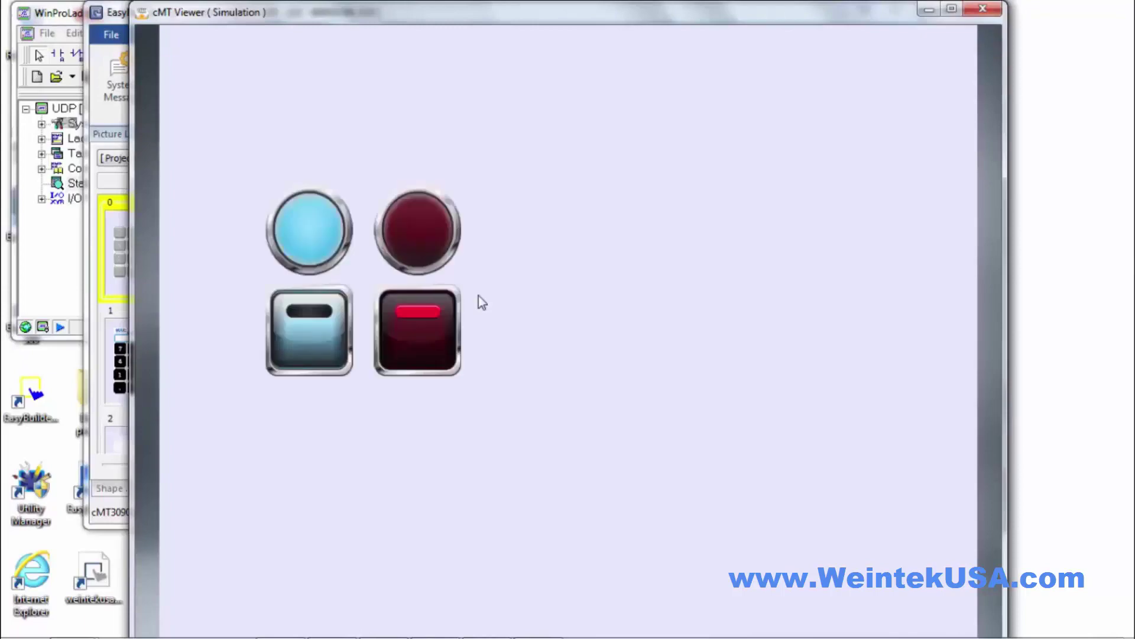
click(64, 8)
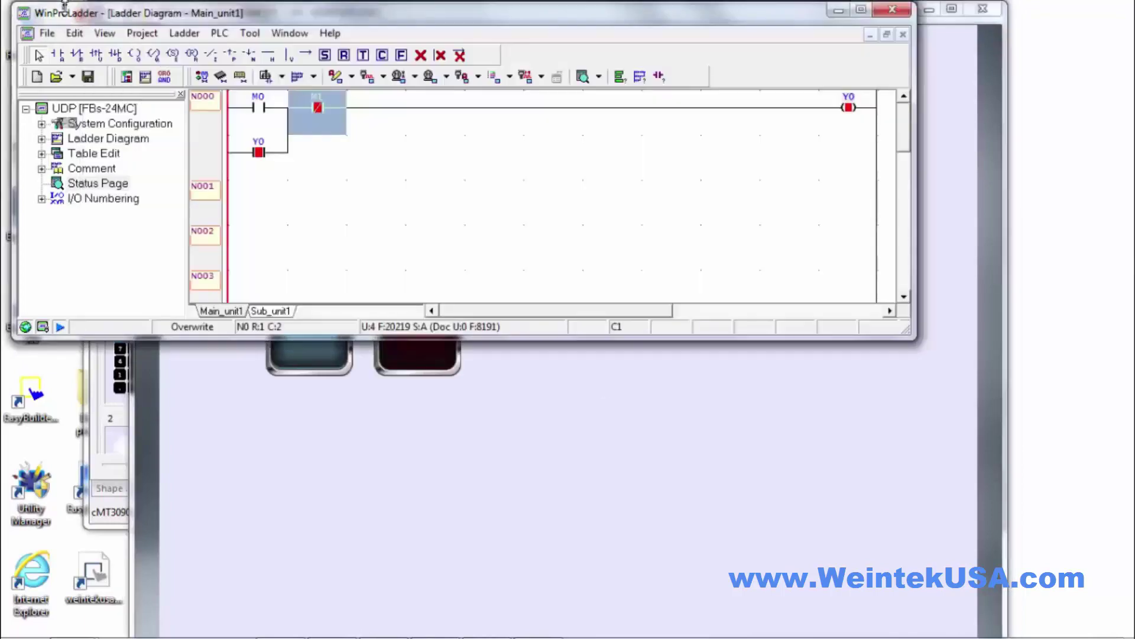
drag(77, 9, 317, 54)
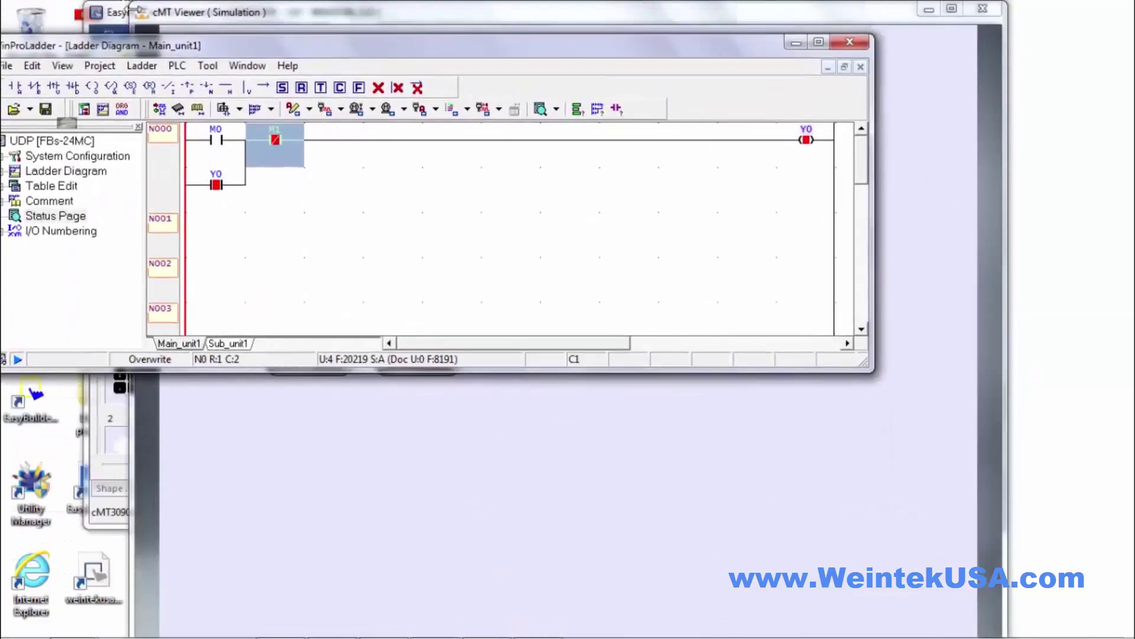
double_click(131, 9)
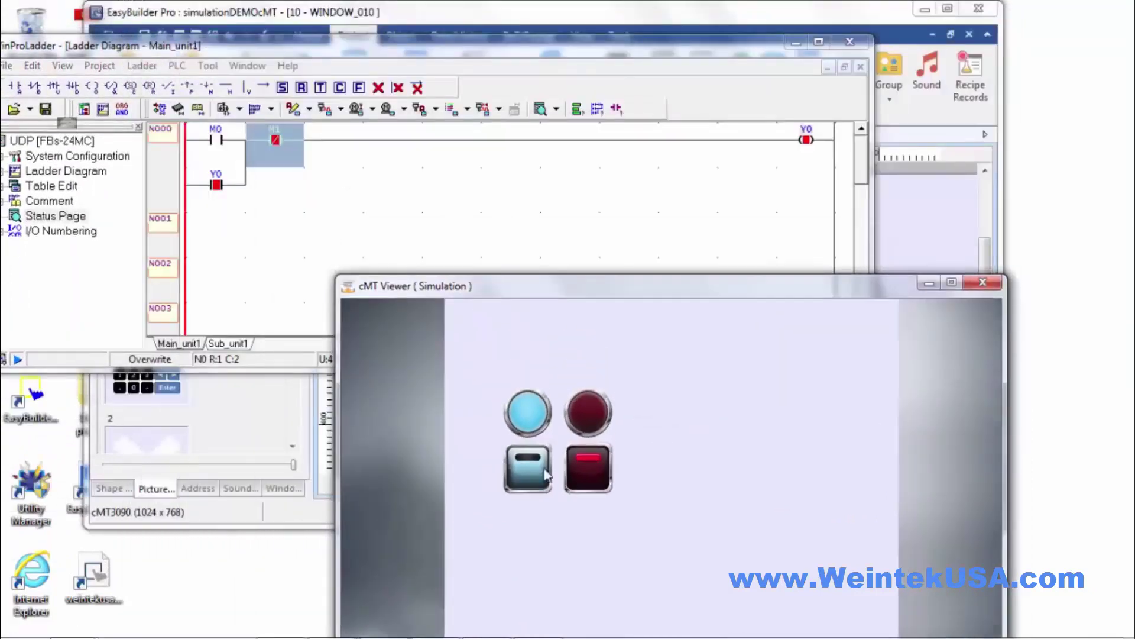
- Press Stop, Start, then Stop again to toggle Y0, leaving it off
click(588, 467)
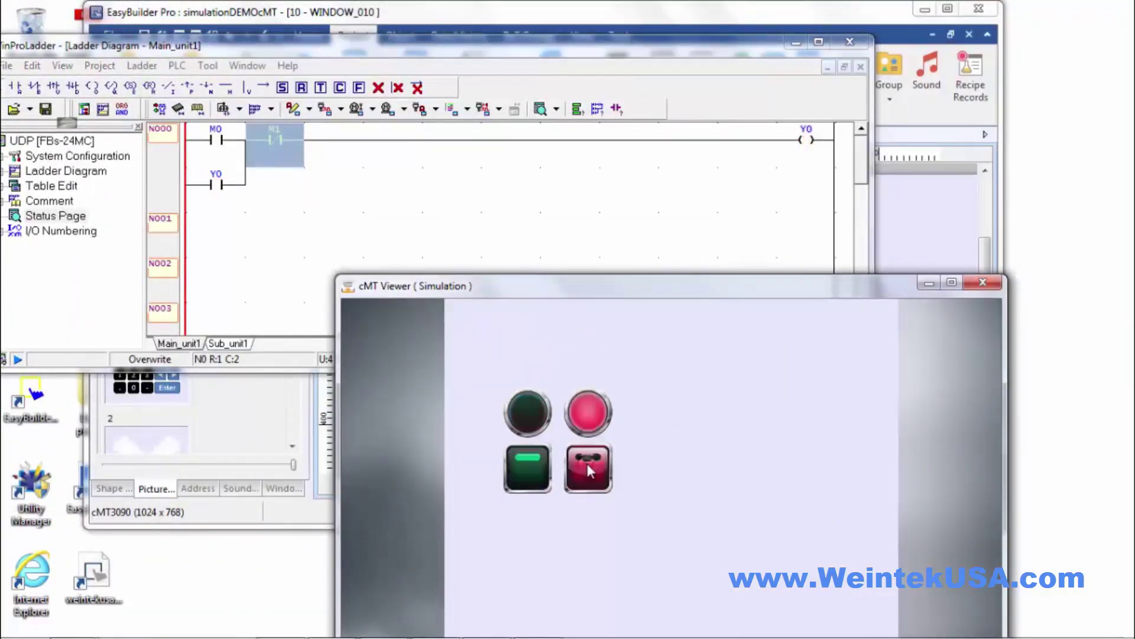
click(521, 463)
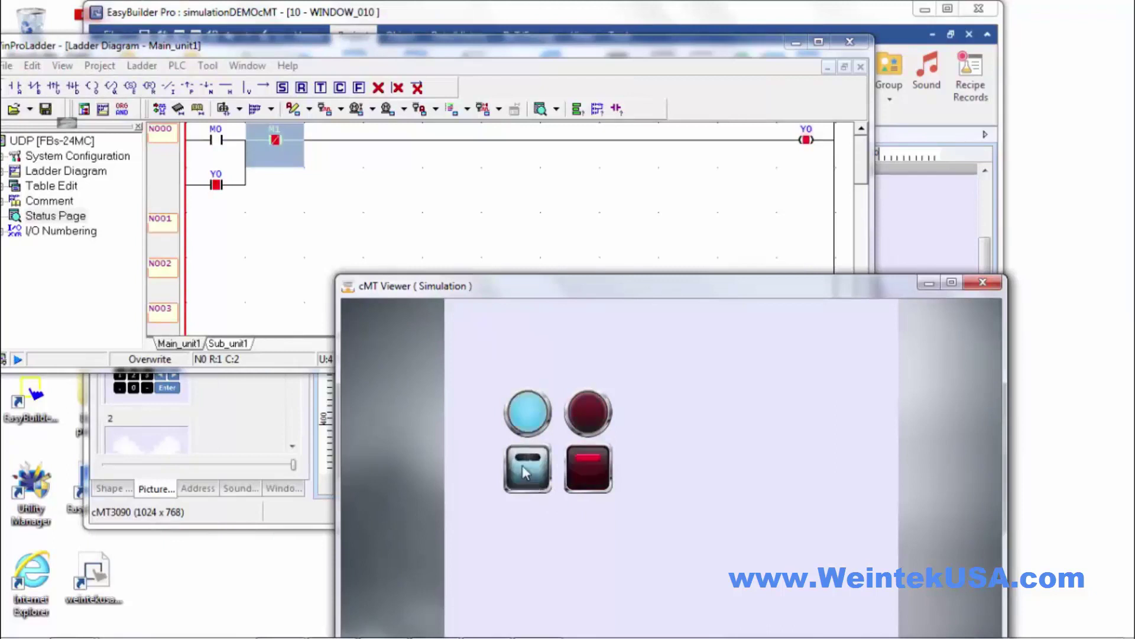
click(588, 467)
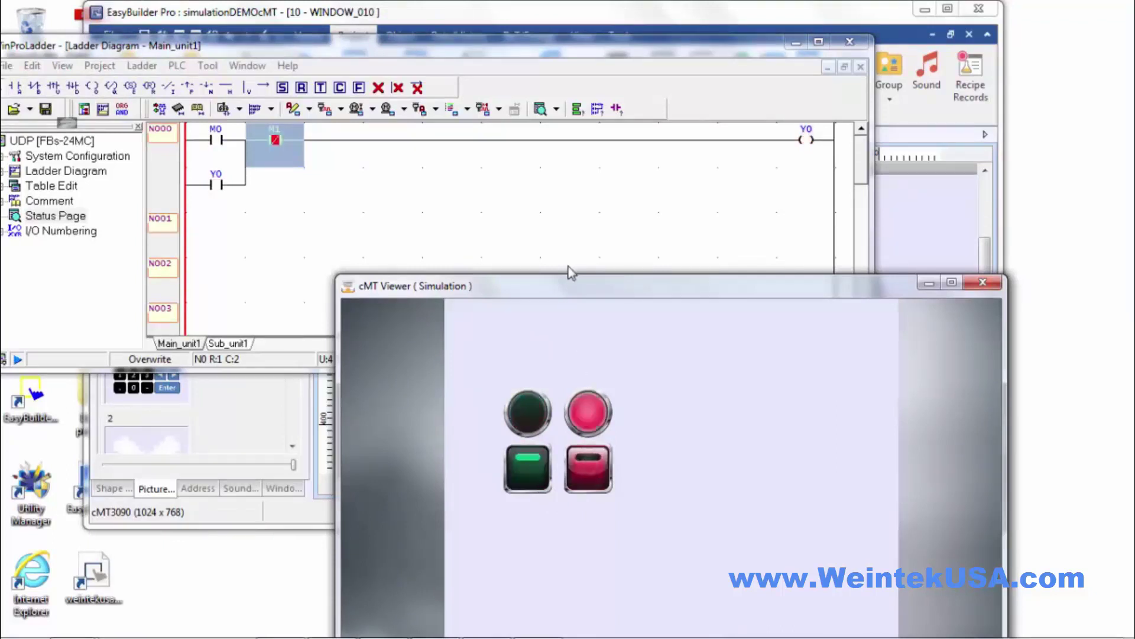
drag(568, 286, 425, 141)
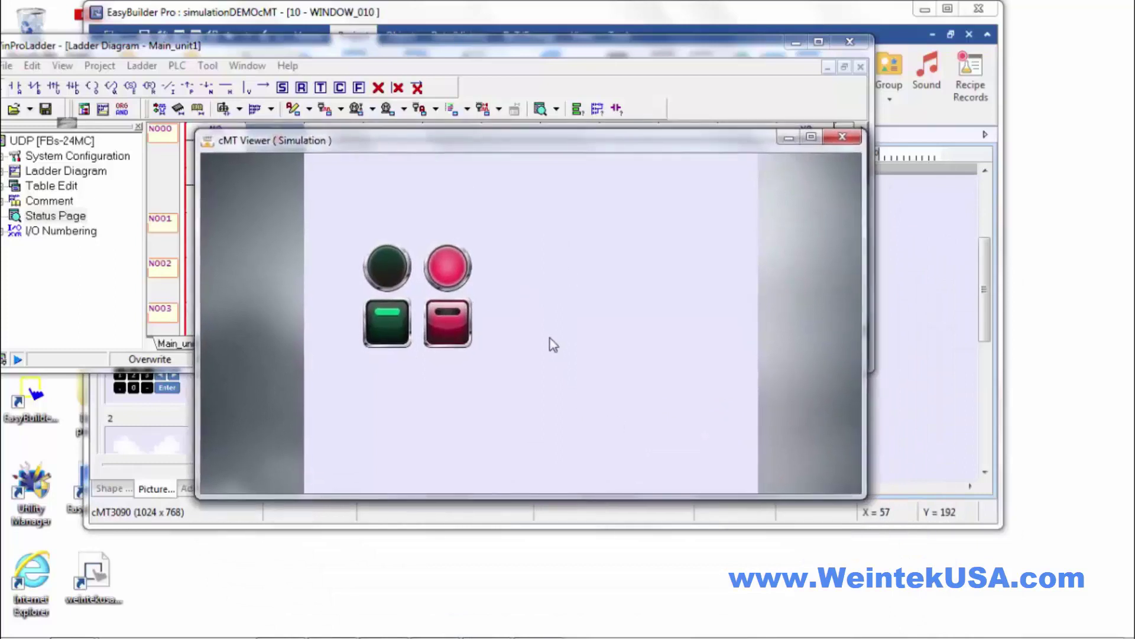
- Open the cMT Viewer's Diagnoser and inspect Window 51: Keypad 12 - Integer
right_click(549, 338)
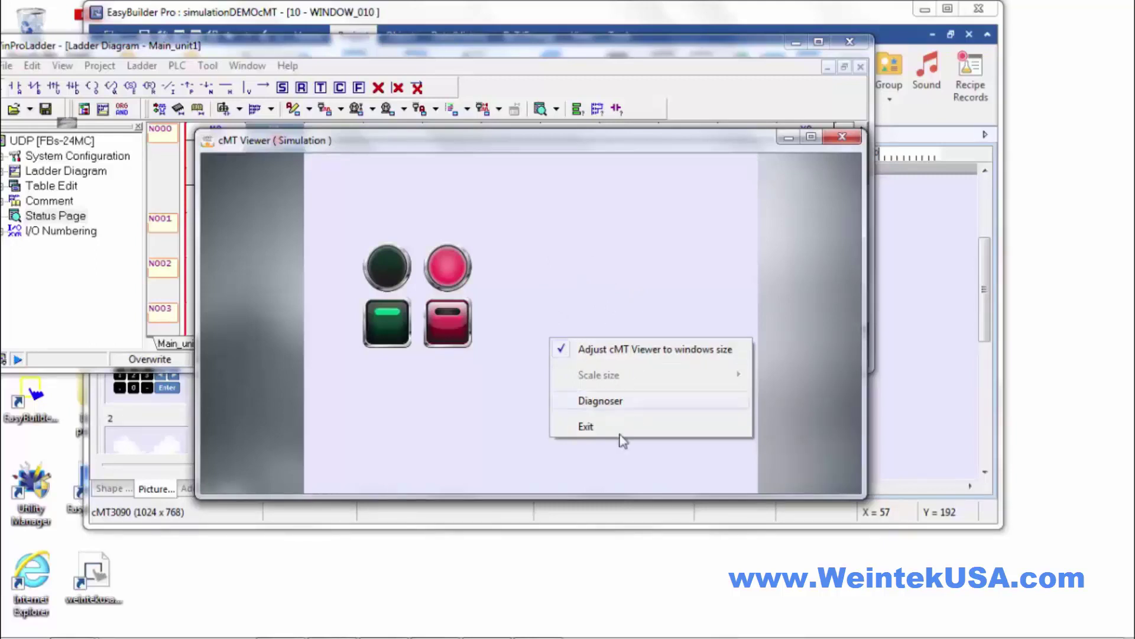
click(615, 402)
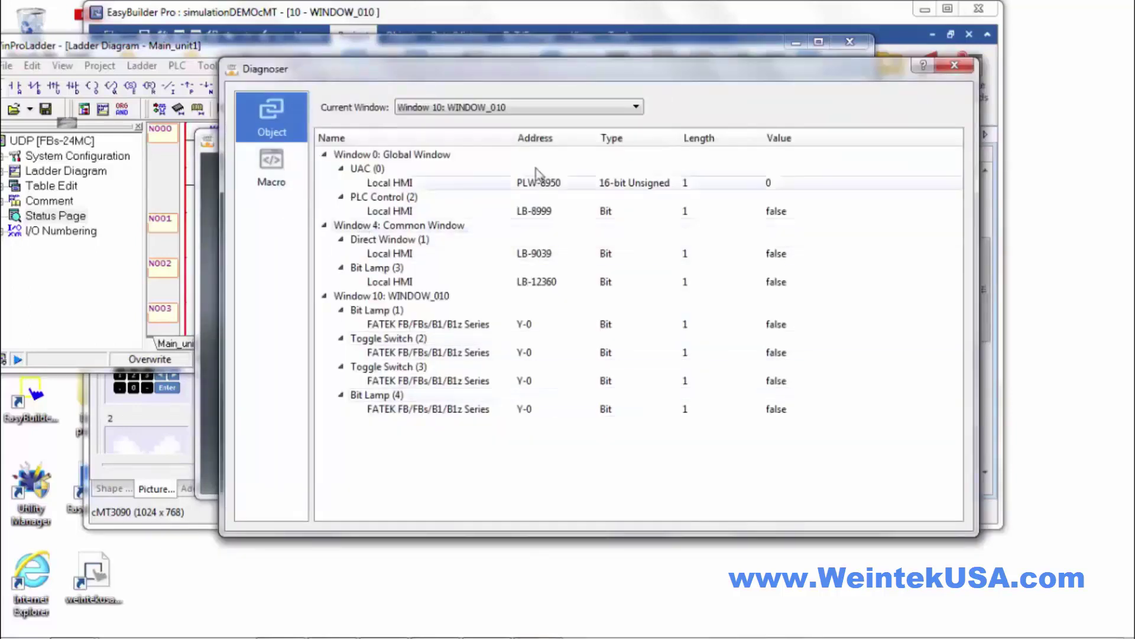
click(572, 107)
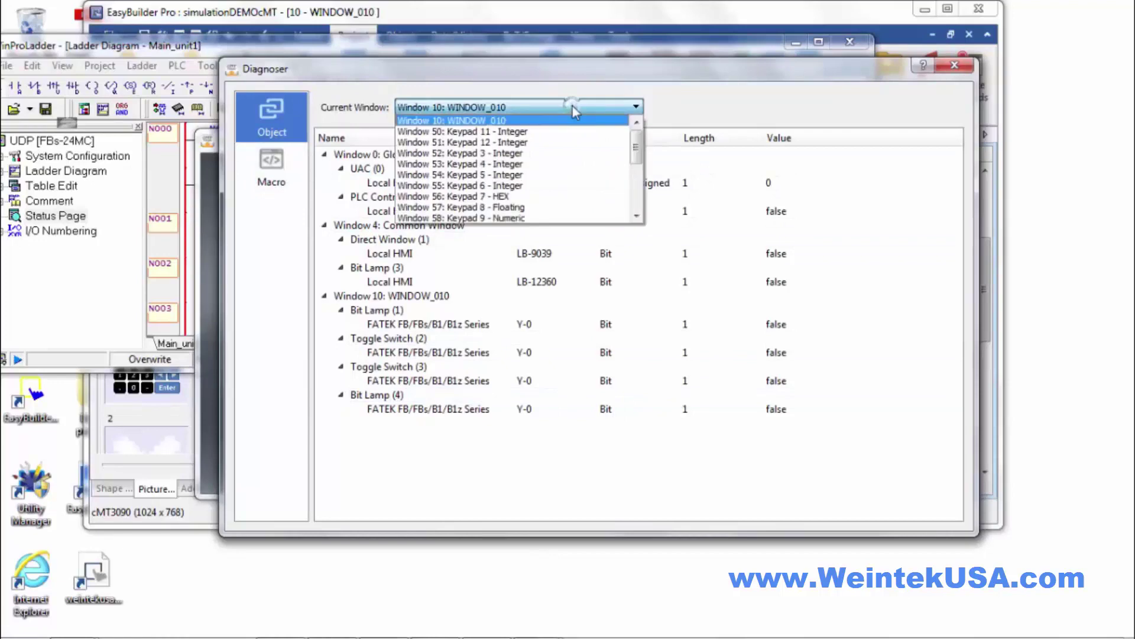
click(534, 145)
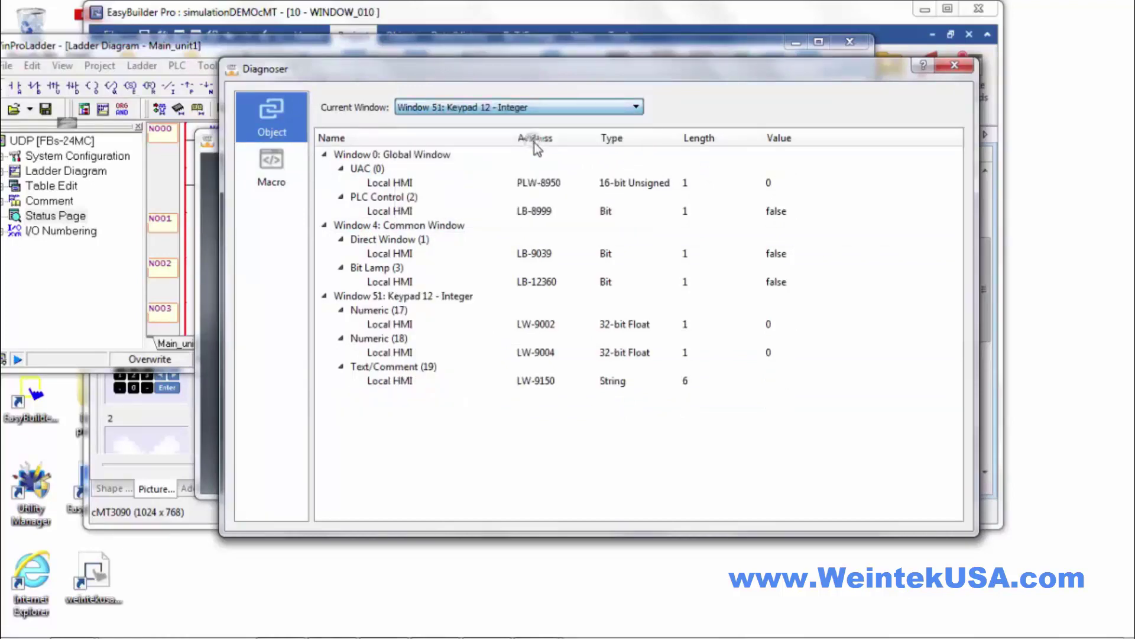
drag(592, 74, 789, 176)
- Switch the Diagnoser to WINDOW_010 to list its lamps and toggle switches on Y-0
click(807, 200)
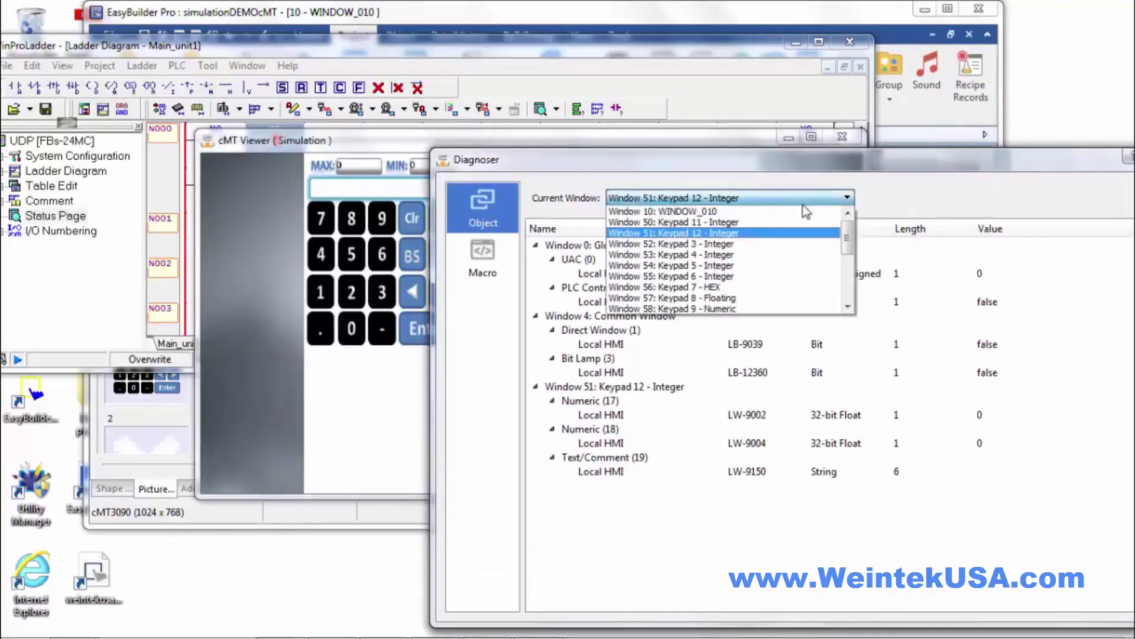
click(803, 213)
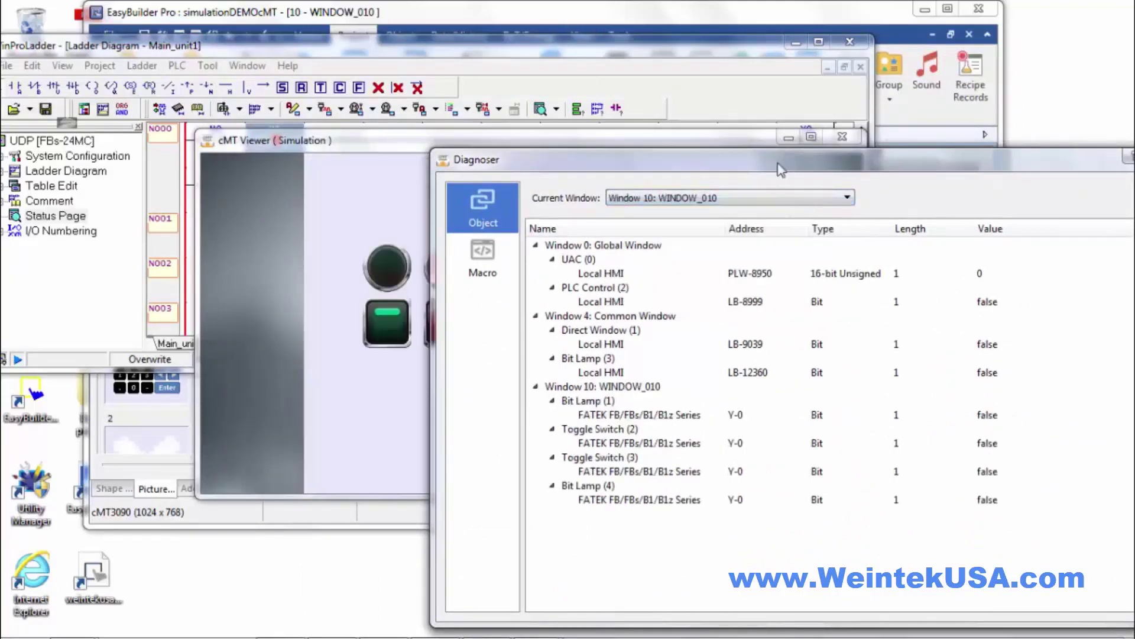
drag(779, 162, 864, 86)
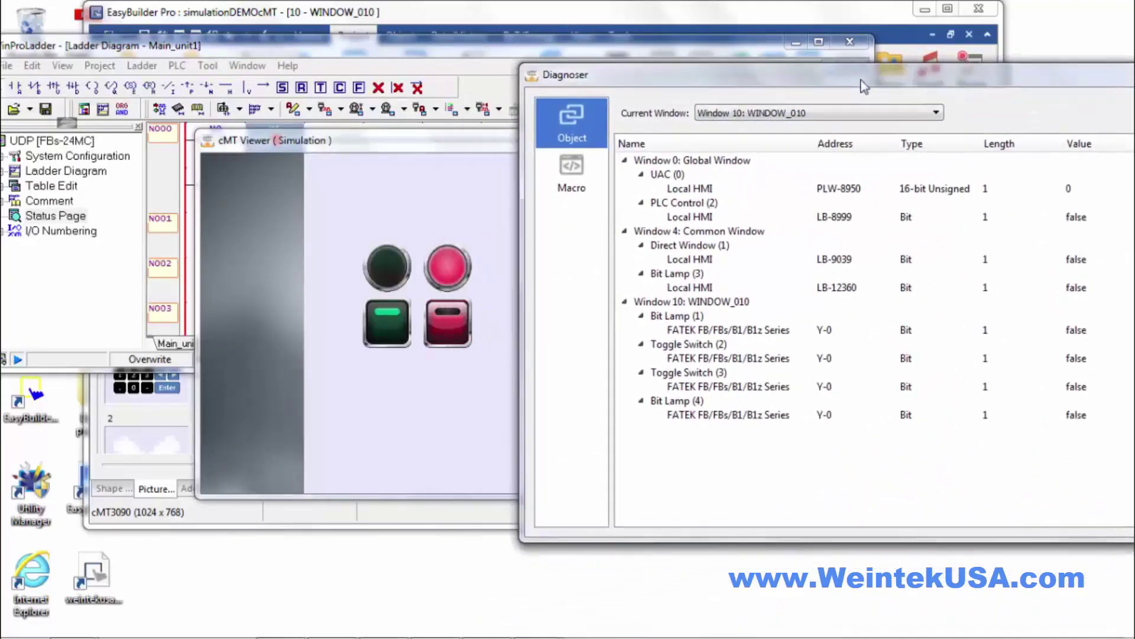
click(567, 168)
drag(707, 73, 436, 76)
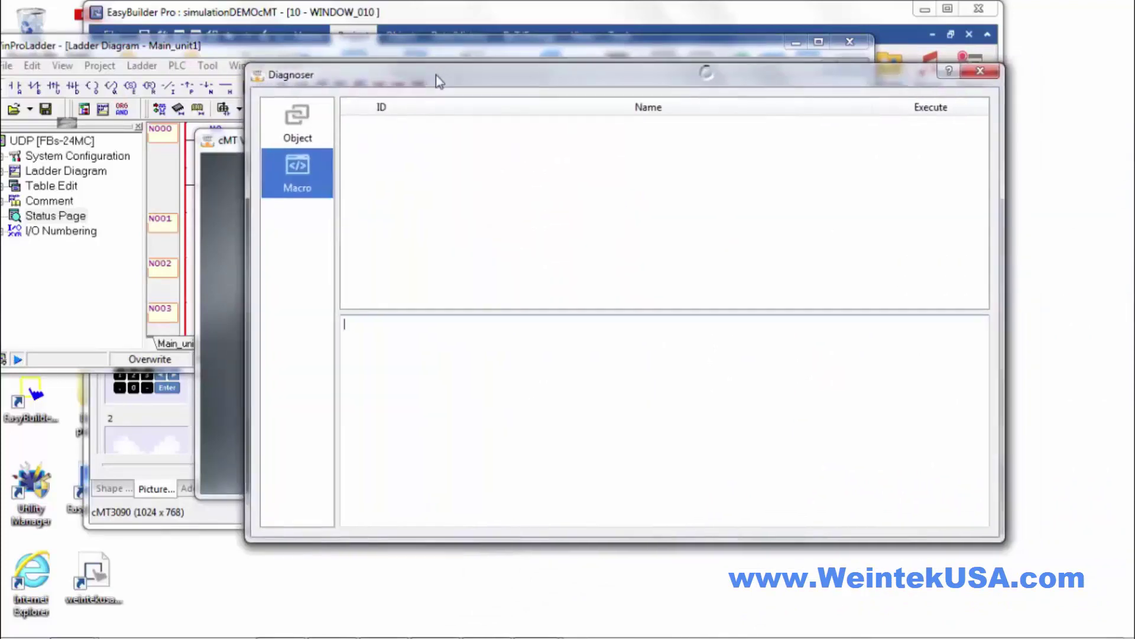
click(284, 128)
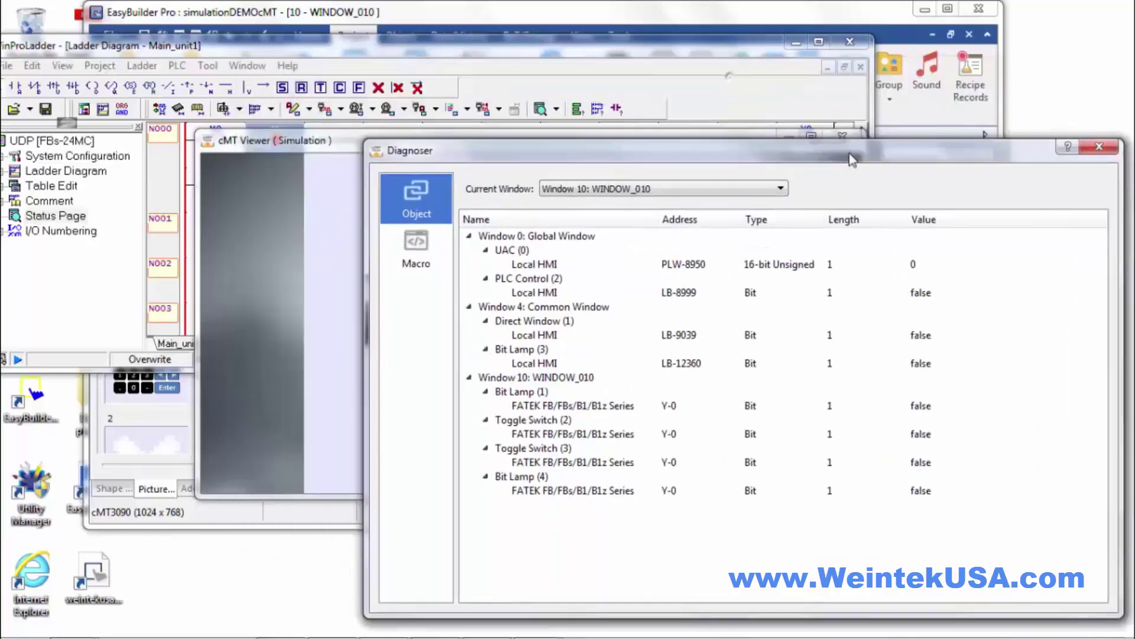
drag(734, 77, 854, 270)
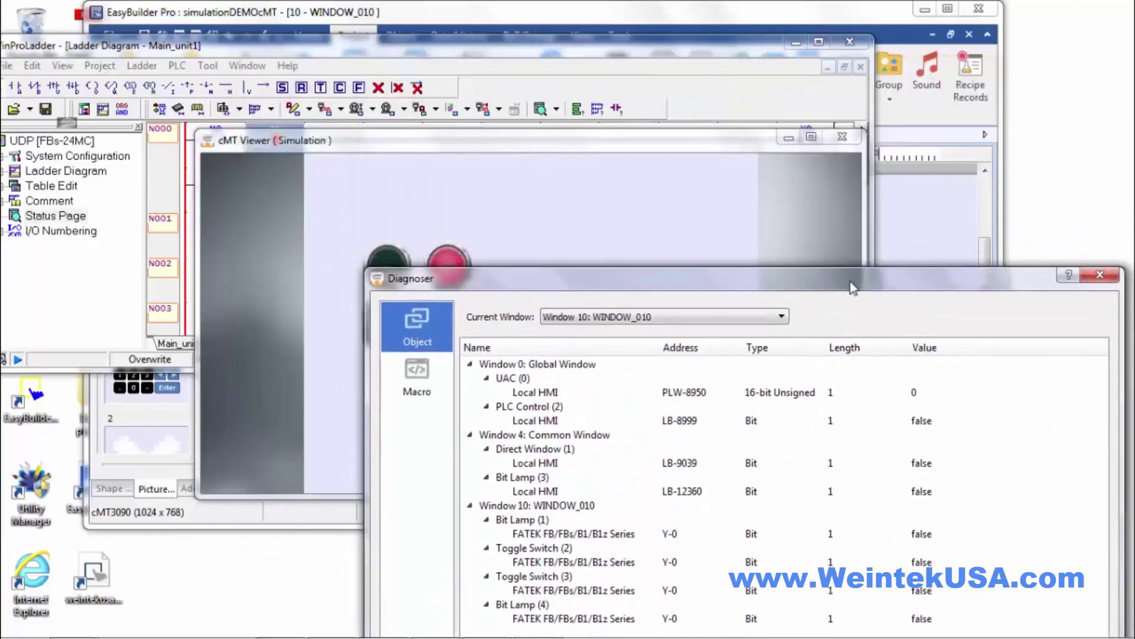
click(569, 144)
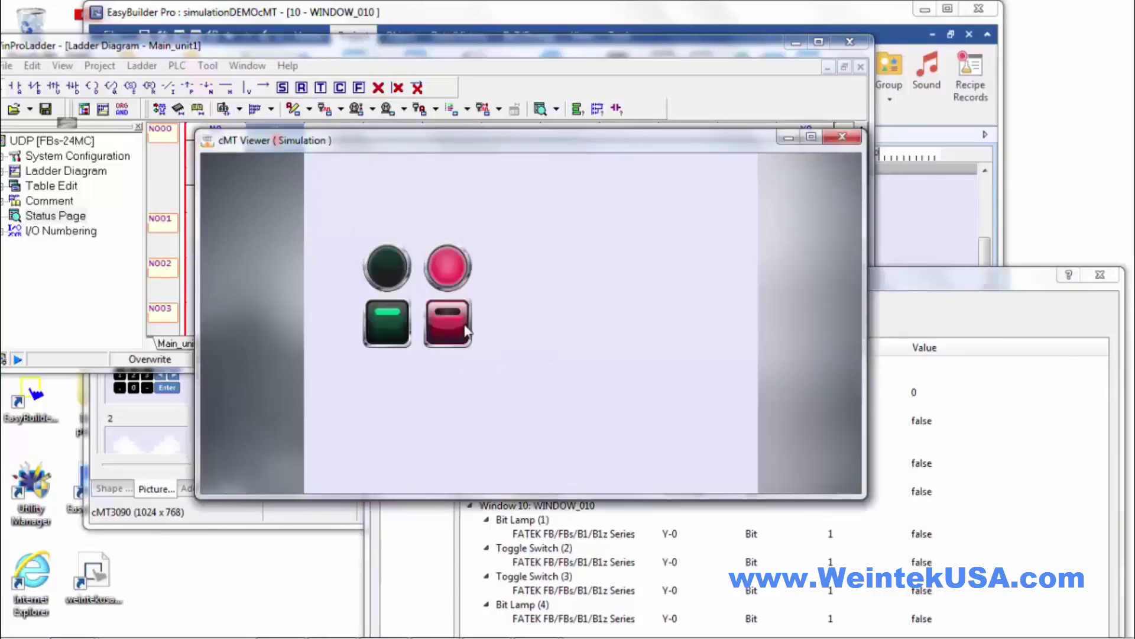
click(391, 321)
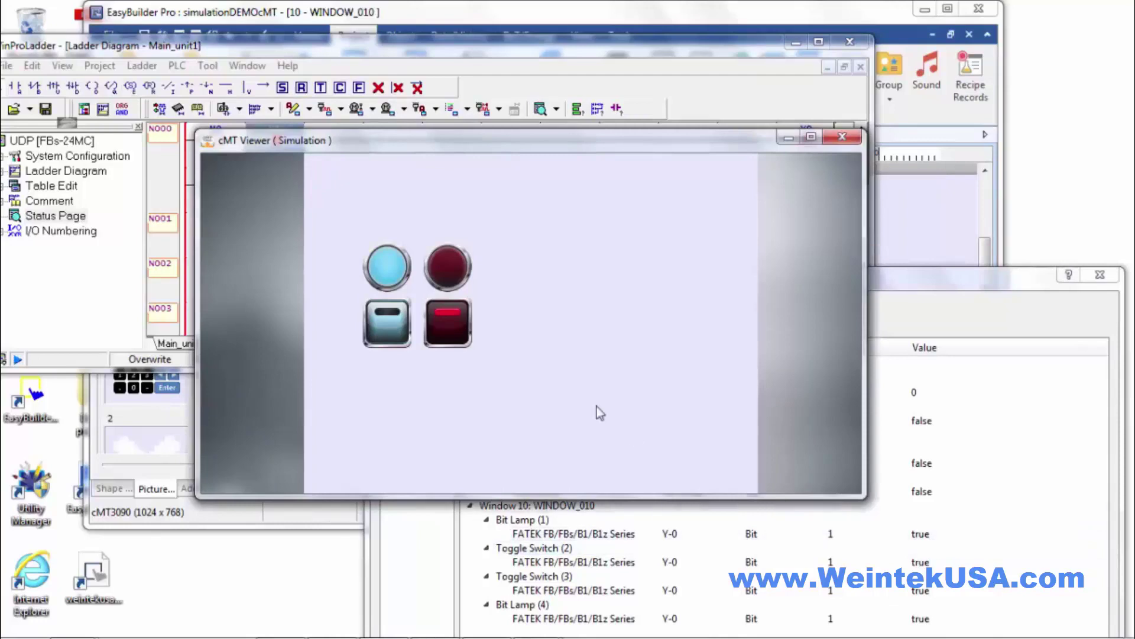
click(453, 320)
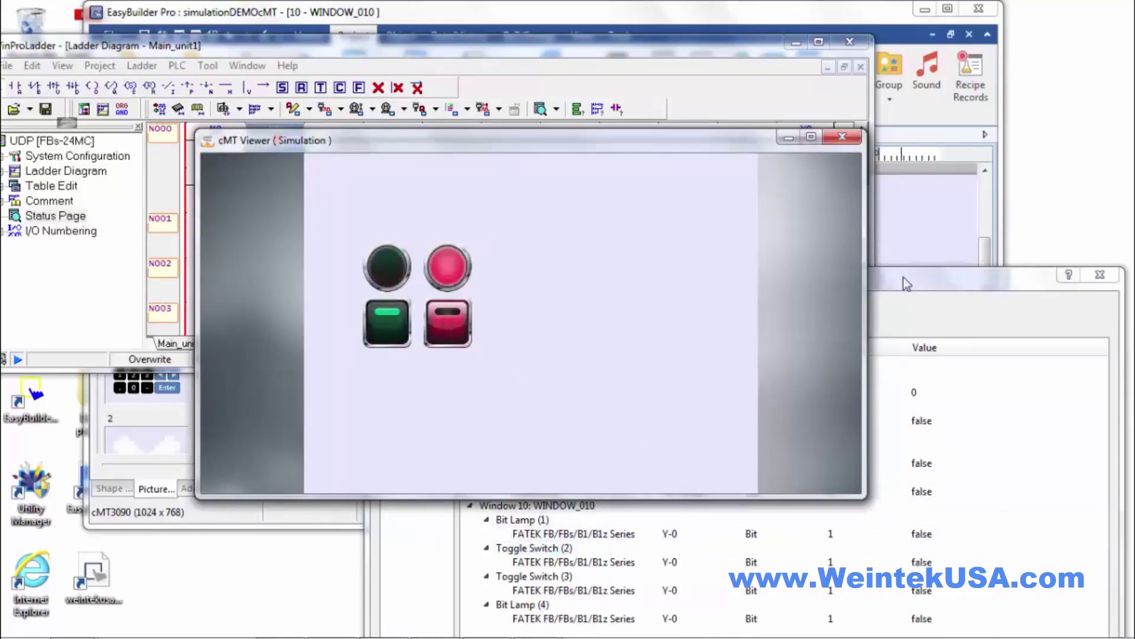
drag(903, 278, 755, 114)
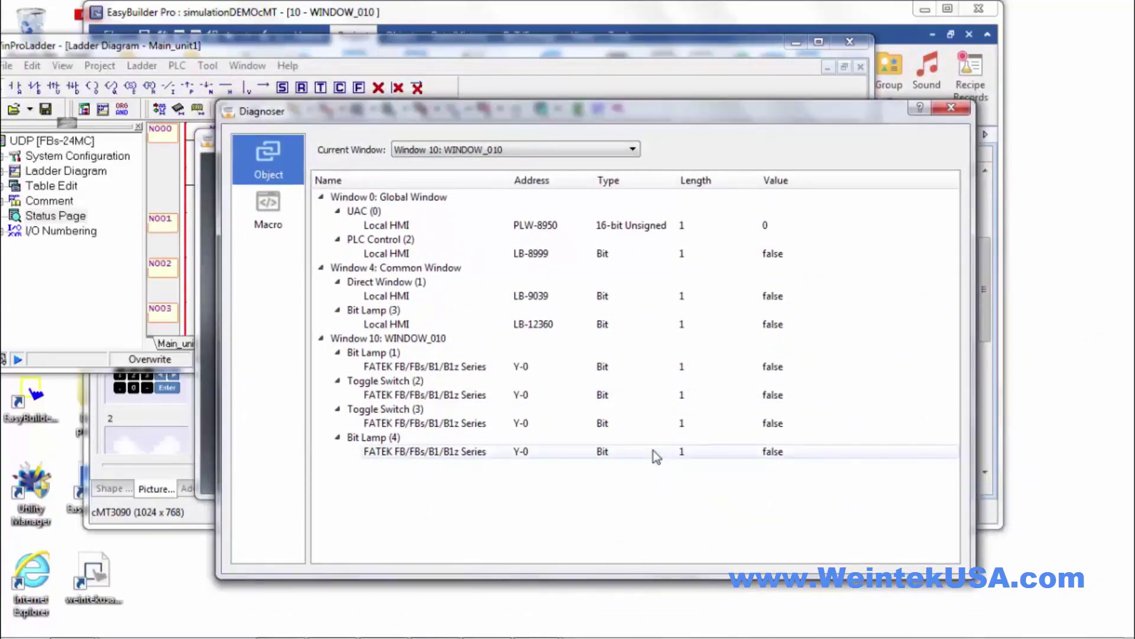
- Bring the EasyBuilder Pro editor forward, showing WINDOW_010 with its two lamps and two push buttons
click(515, 16)
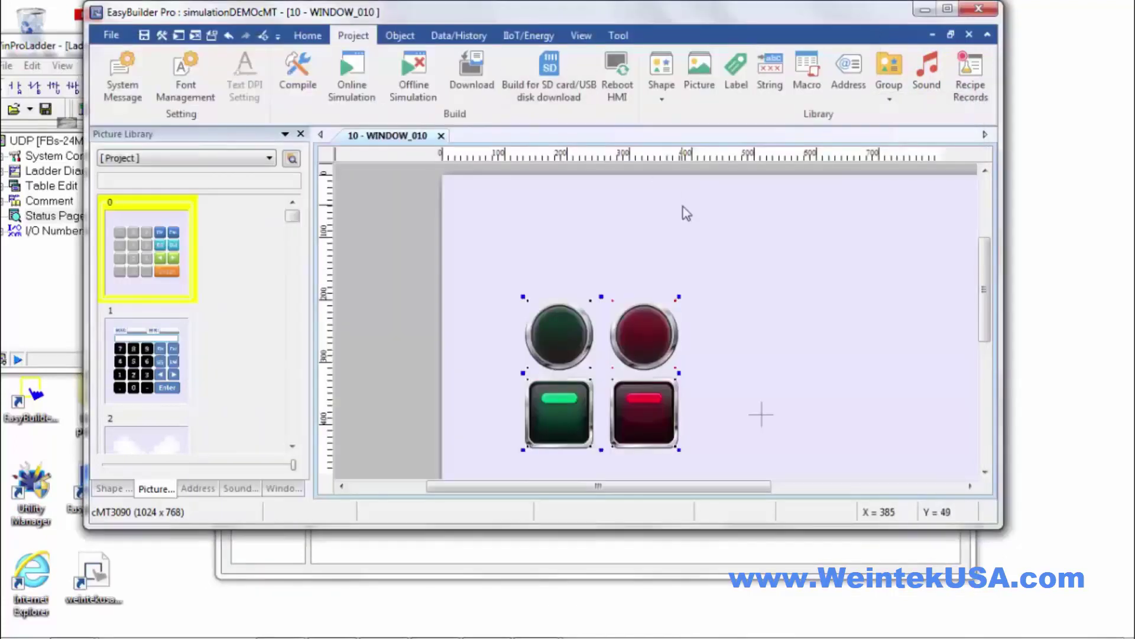